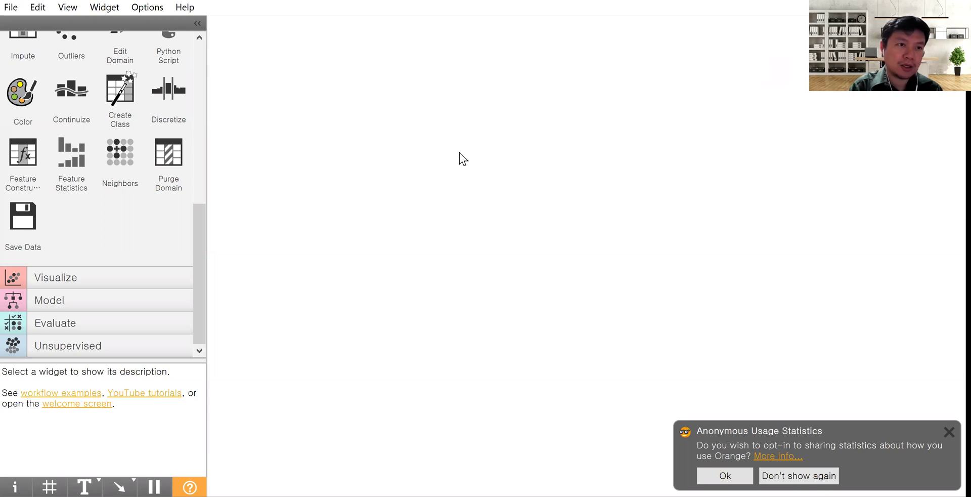
- Add a File widget to the empty canvas and review the iris.tab dataset's columns and roles in it
scroll(92, 140, "up", 10)
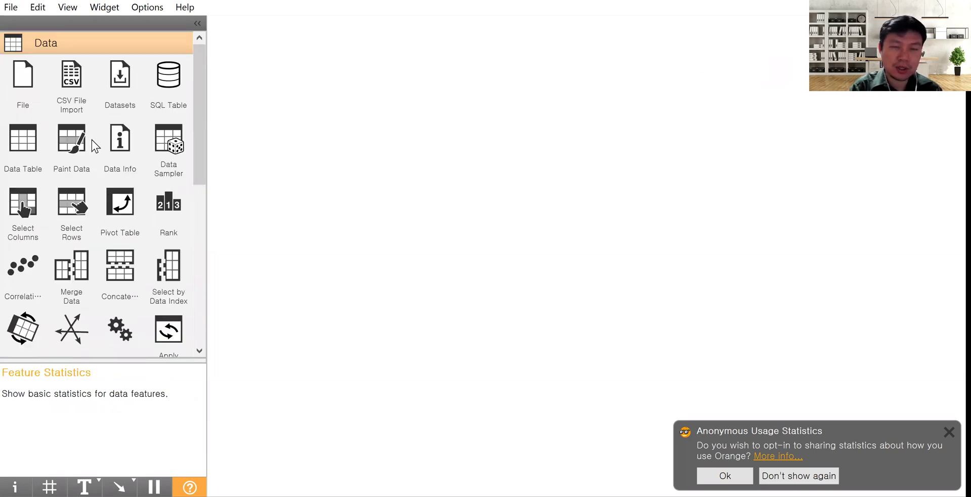
double_click(14, 84)
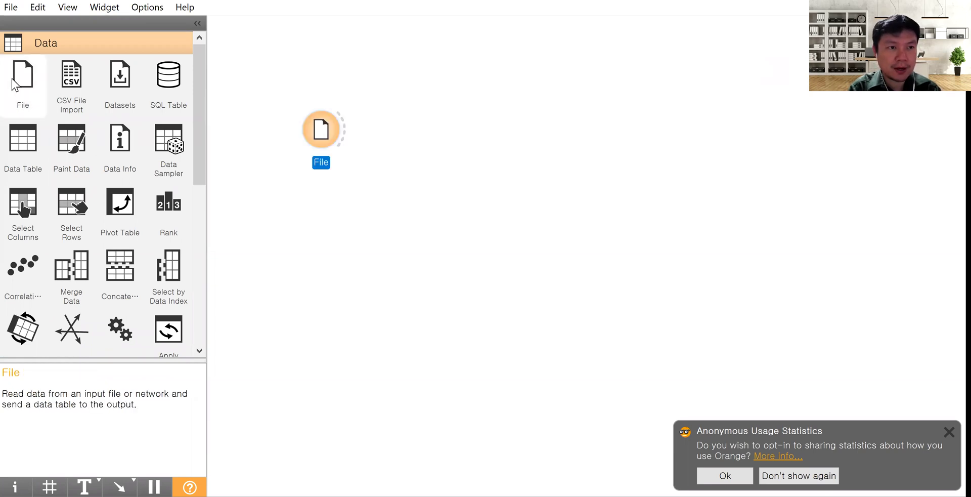
double_click(315, 137)
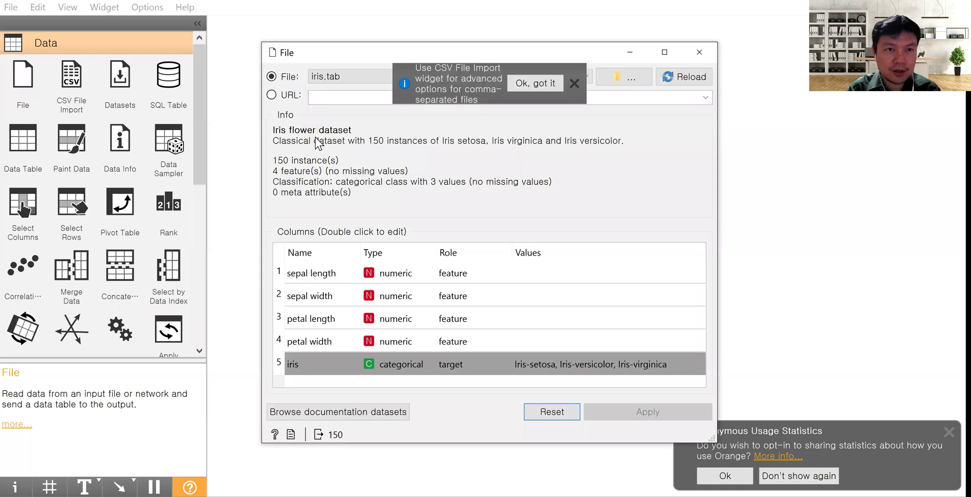
left_click(576, 83)
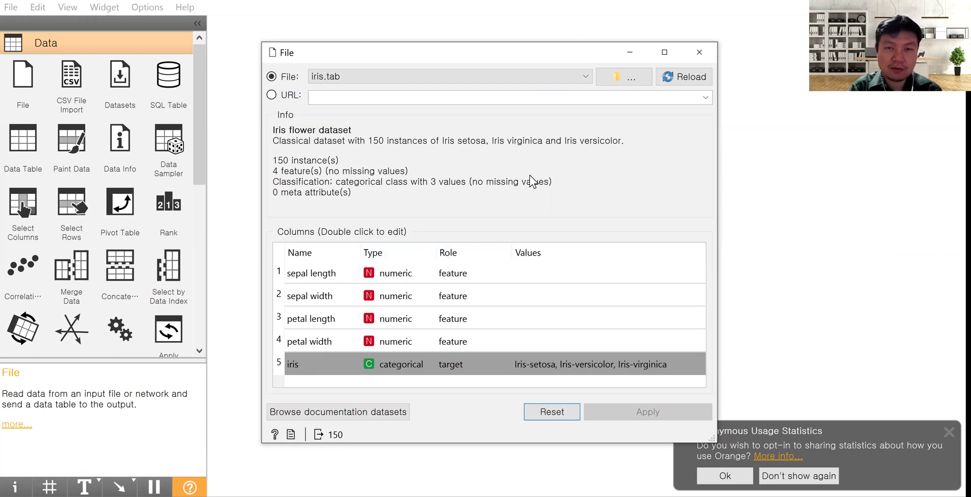
left_click(695, 52)
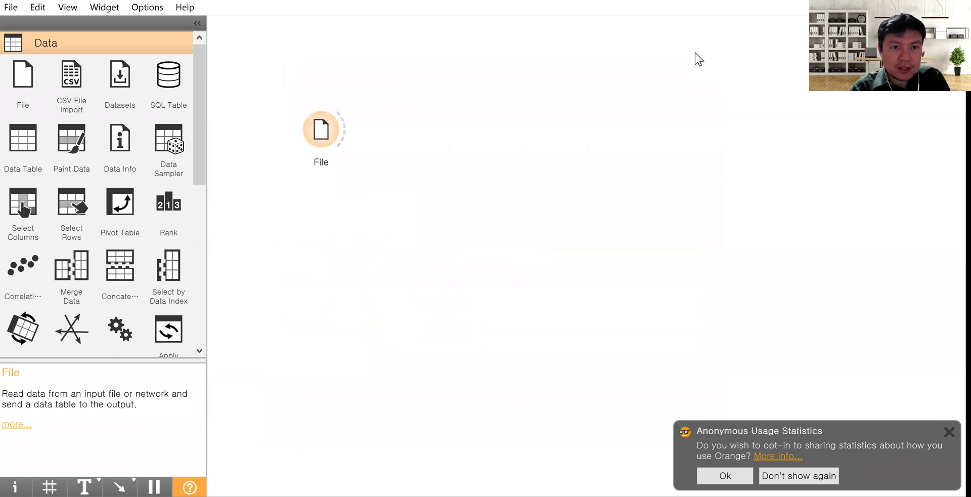
- Add a Feature Statistics widget and connect the File widget's data output to it
scroll(71, 258, "down", 5)
scroll(70, 264, "down", 2)
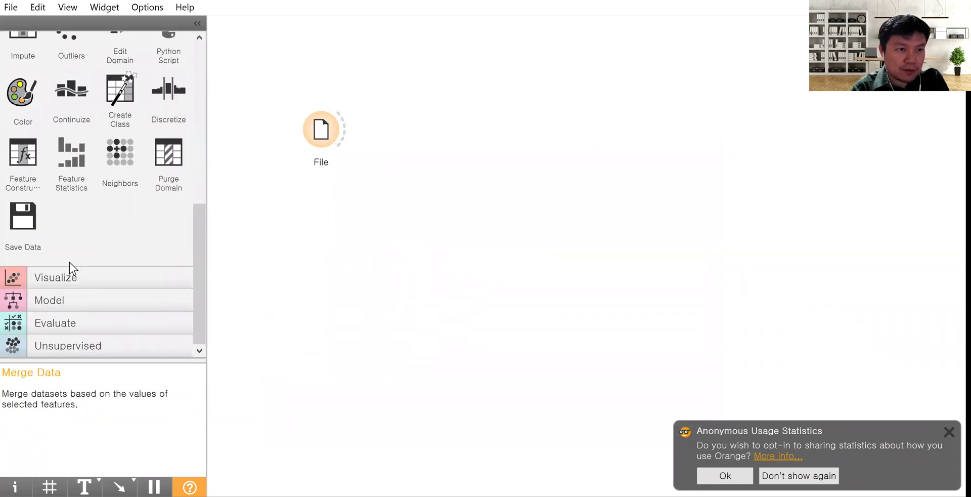
left_click(81, 170)
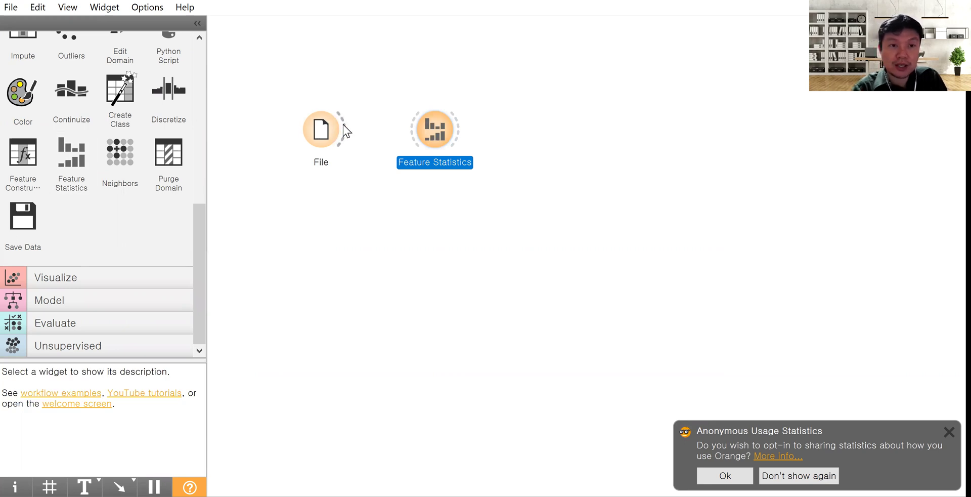
left_click_drag(343, 124, 410, 130)
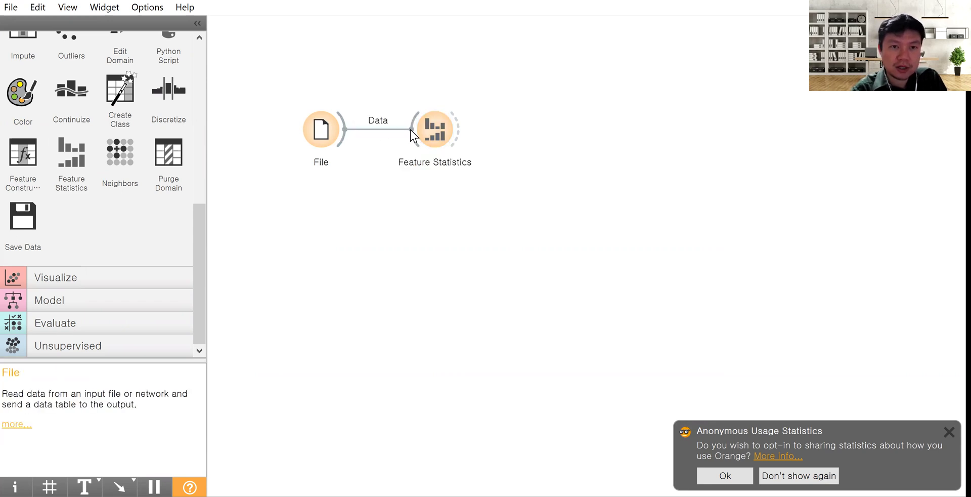
- Examine each iris feature's distribution, center and dispersion in Feature Statistics, including the histogram color options
double_click(438, 141)
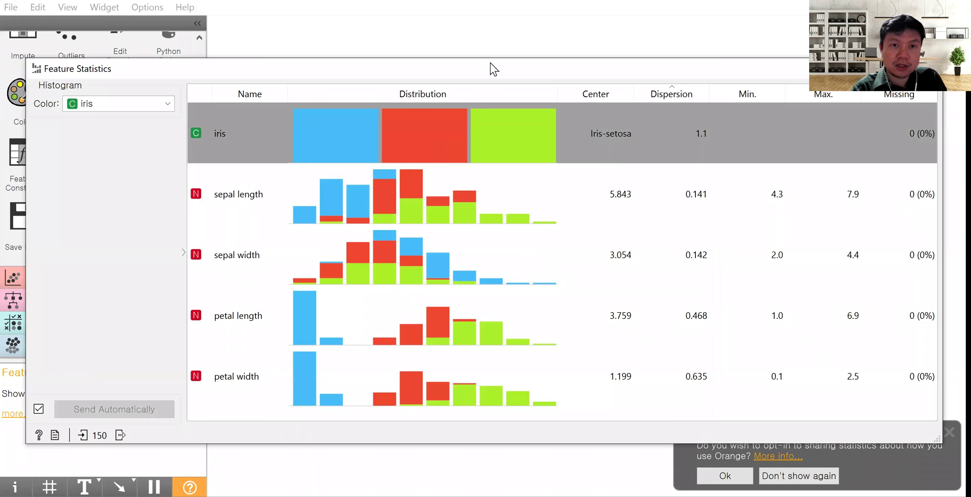
left_click_drag(490, 65, 456, 29)
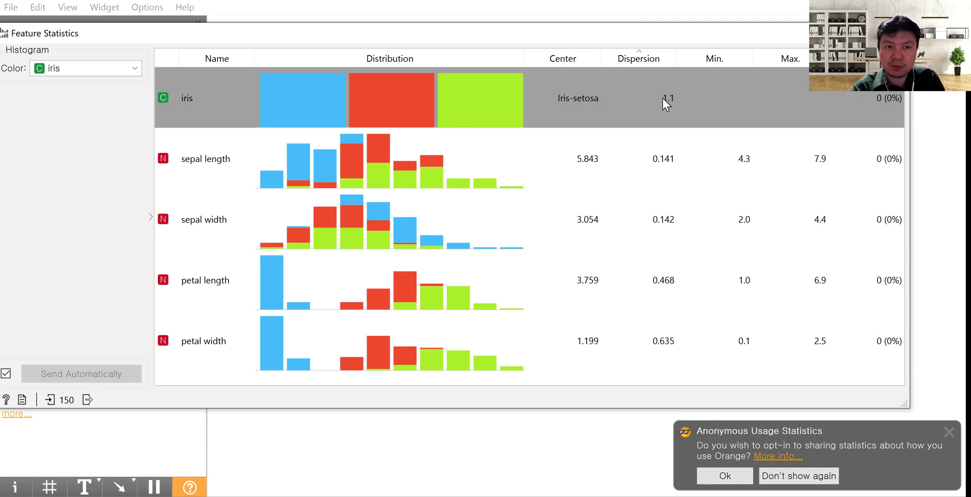
left_click(211, 166)
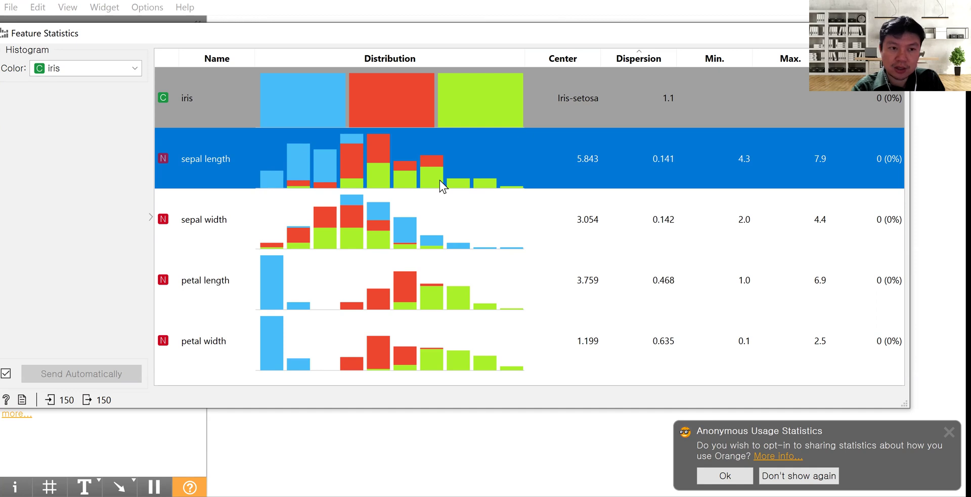
left_click(136, 71)
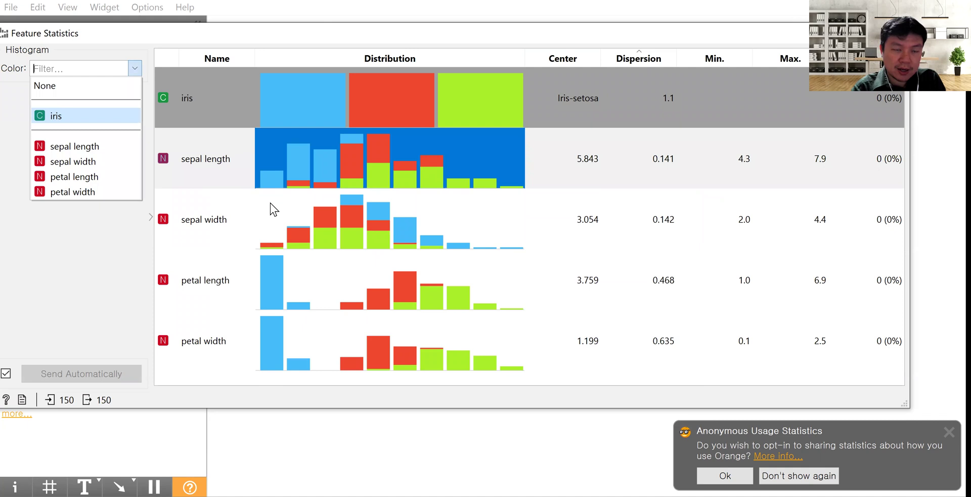
left_click(206, 230)
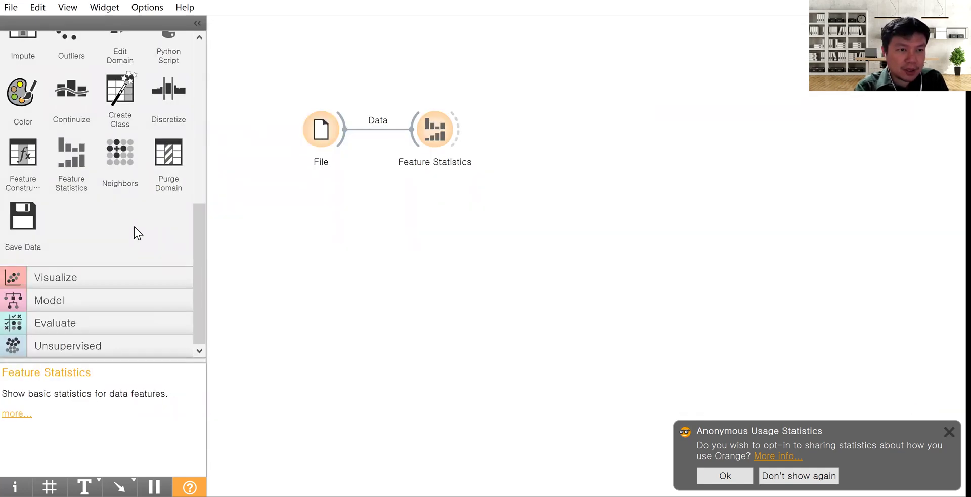
- Add a Box Plot widget from the Visualize category, place it below Feature Statistics and connect the File widget to it
scroll(135, 227, "up", 10)
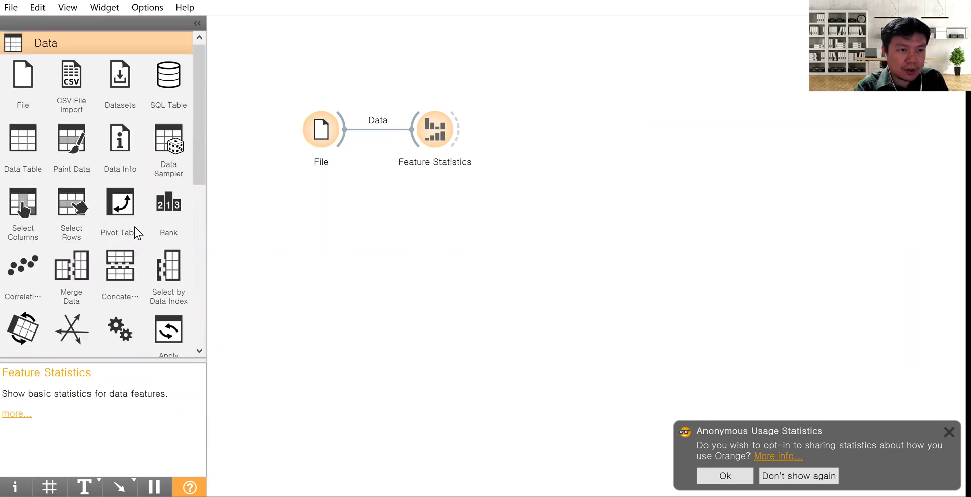
scroll(134, 226, "down", 10)
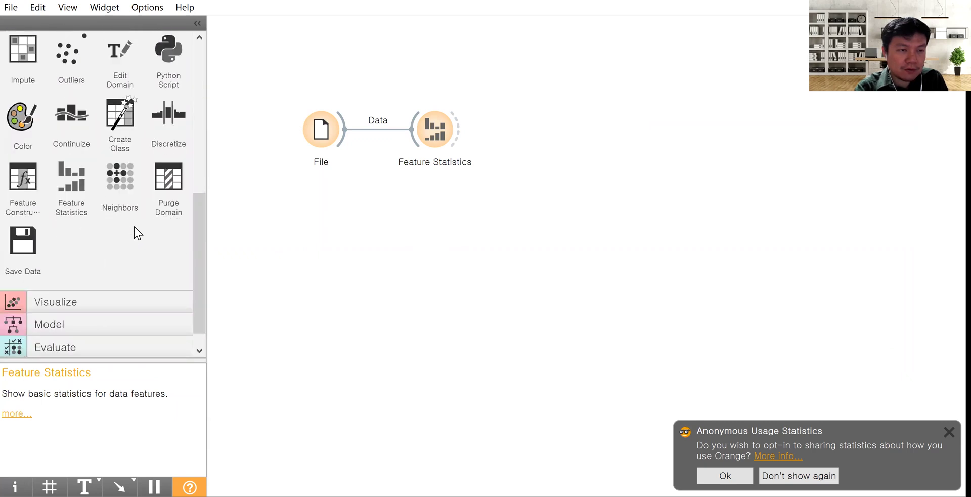
left_click(95, 295)
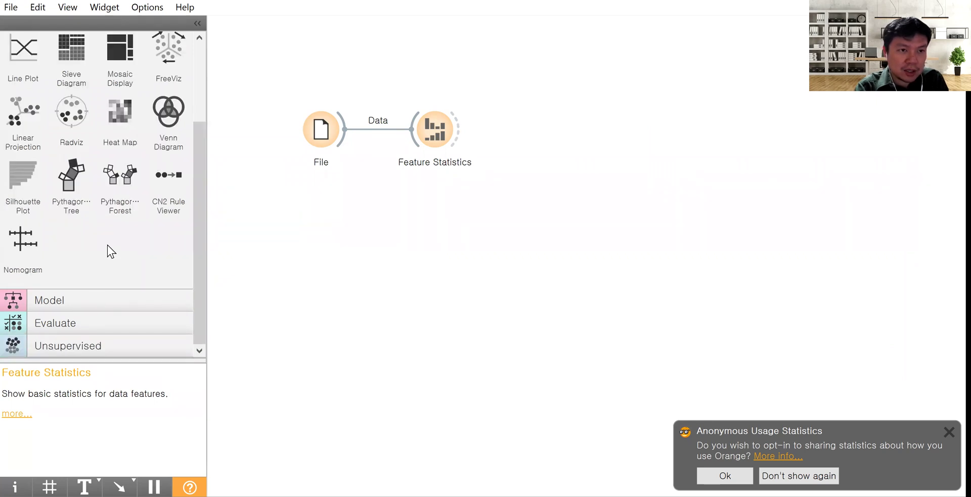
scroll(106, 244, "up", 2)
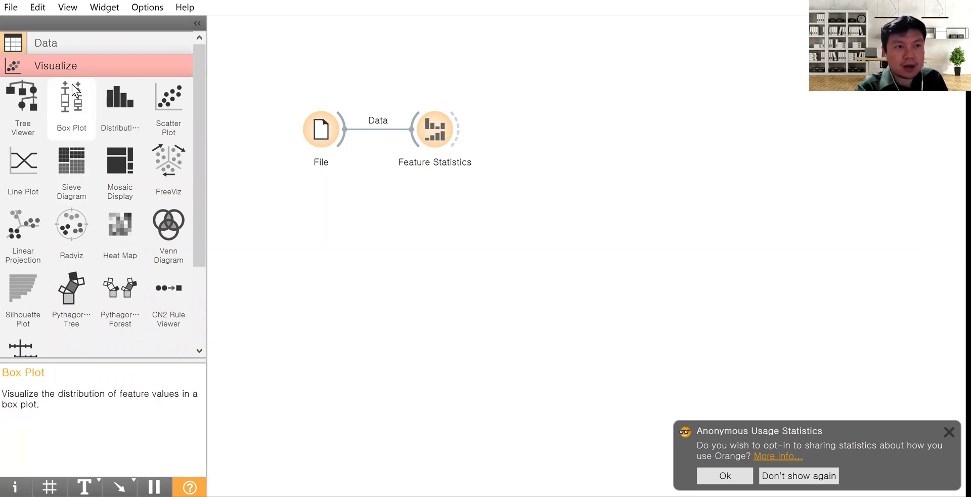
left_click(74, 103)
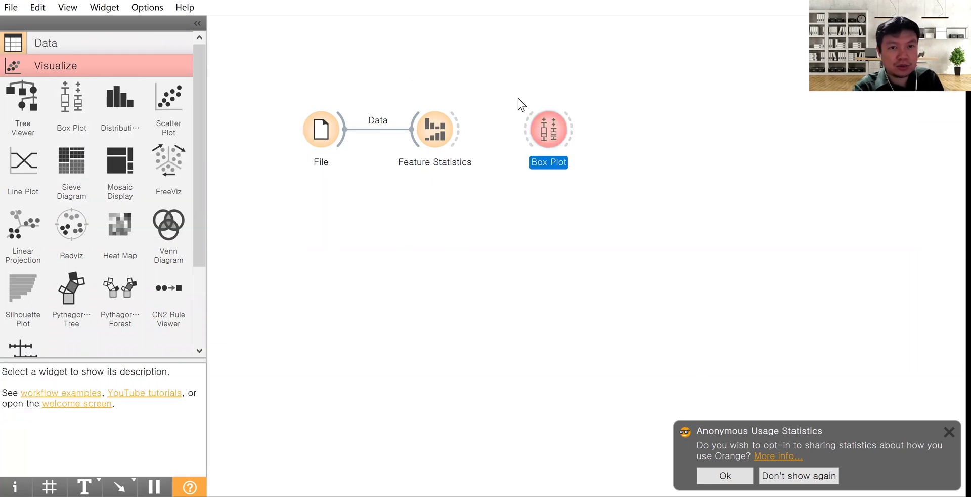
left_click_drag(543, 119, 425, 191)
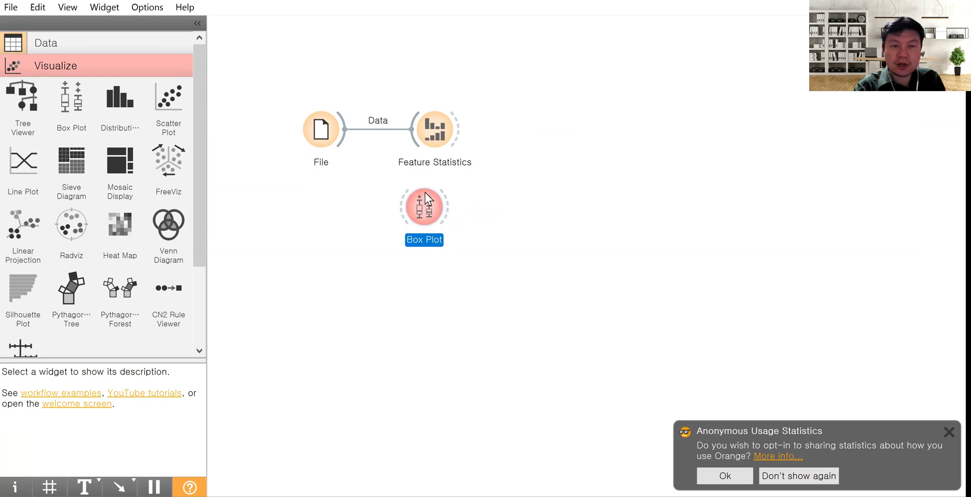
left_click_drag(343, 139, 394, 205)
- View the box plots of sepal width, petal length and petal width grouped by iris, and close the Box Plot window
double_click(438, 209)
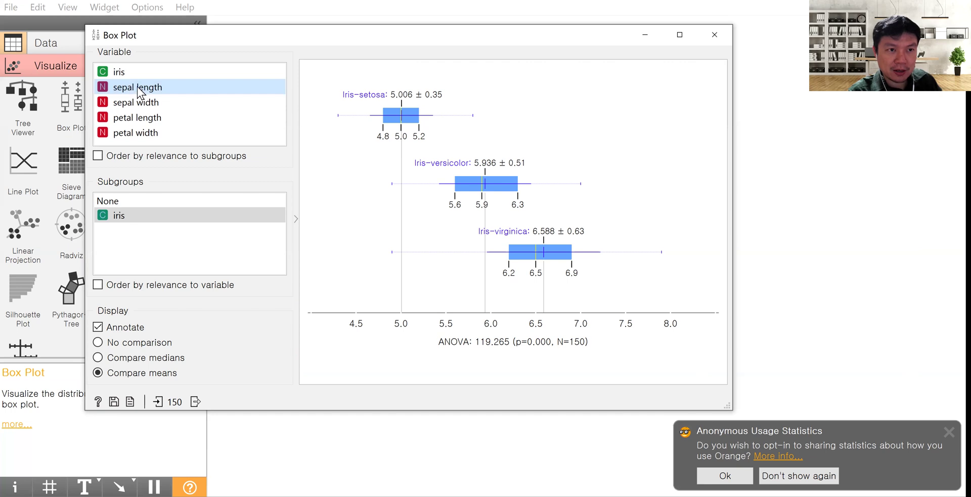
left_click(146, 103)
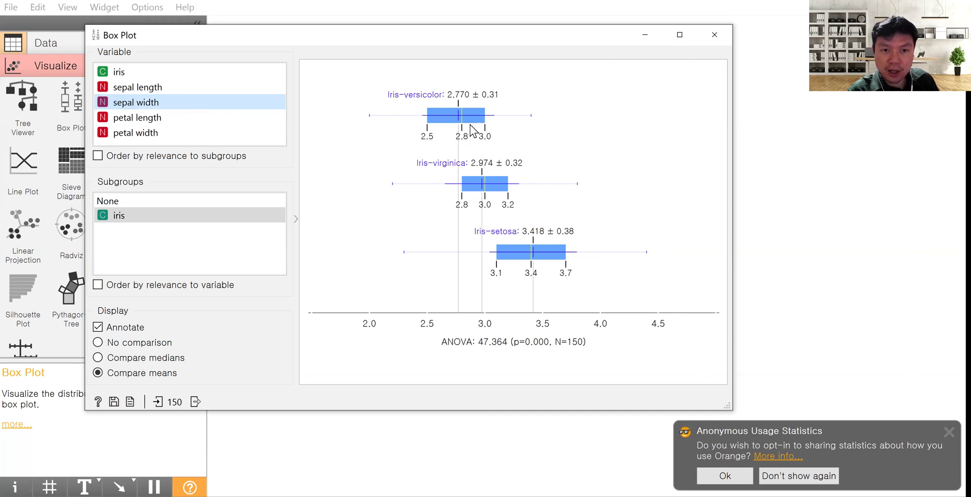
left_click(182, 118)
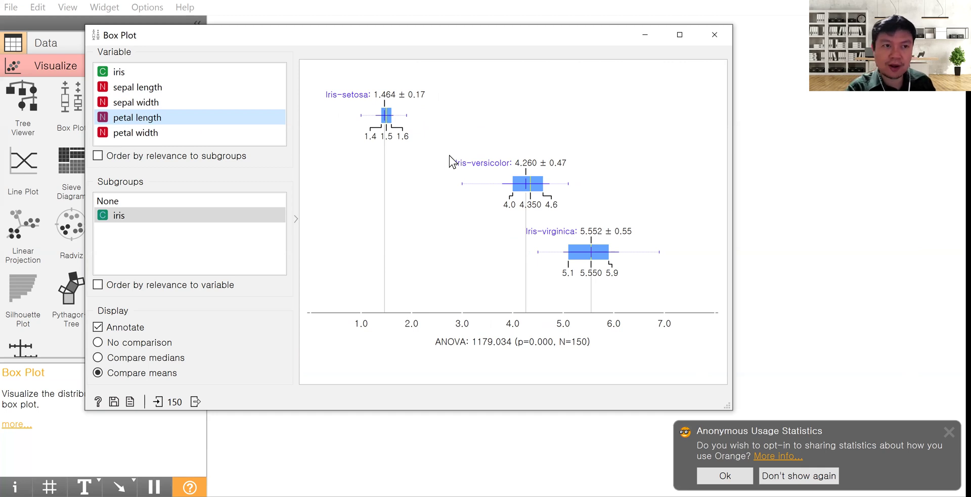
left_click(203, 133)
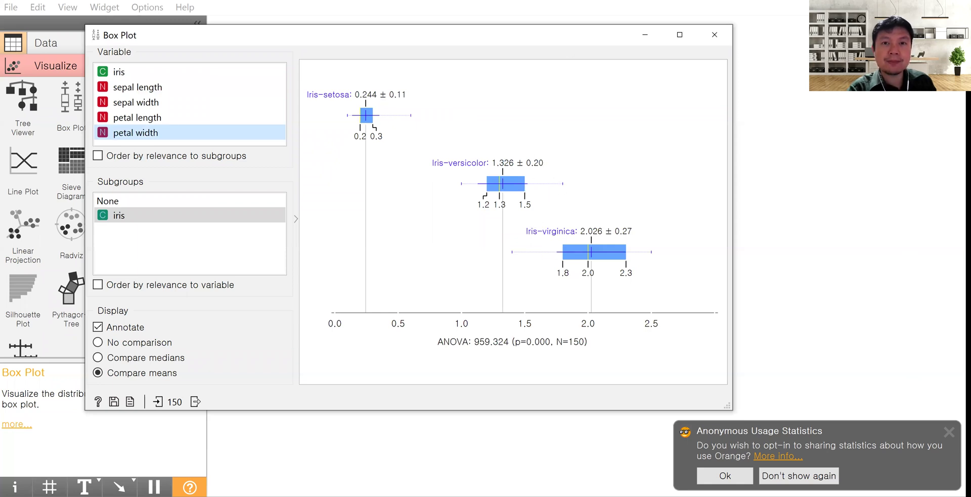
left_click(714, 34)
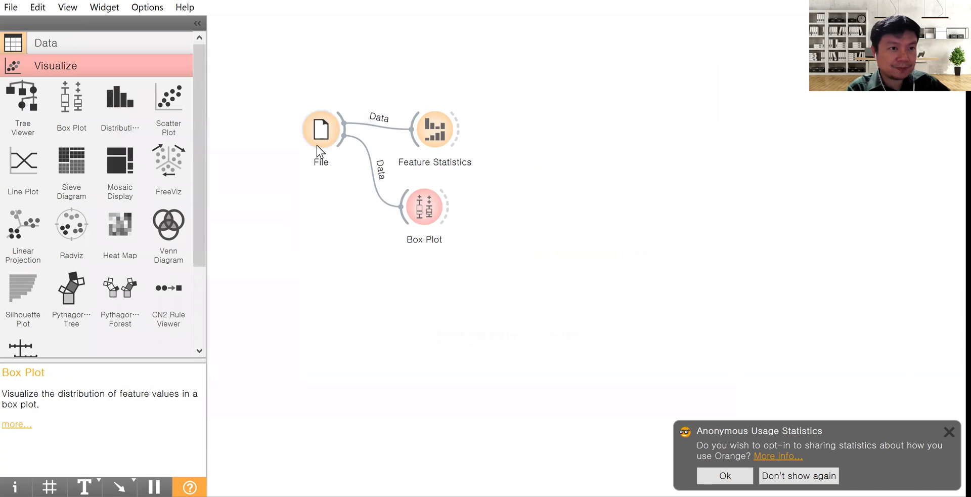
- Add a Distributions widget, place it below Box Plot and connect the File widget to it
left_click(130, 121)
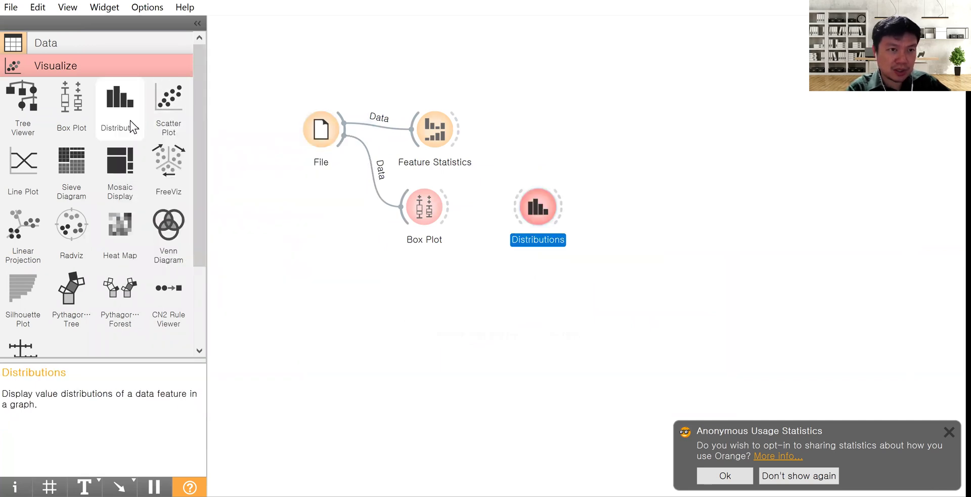
left_click_drag(527, 206, 402, 280)
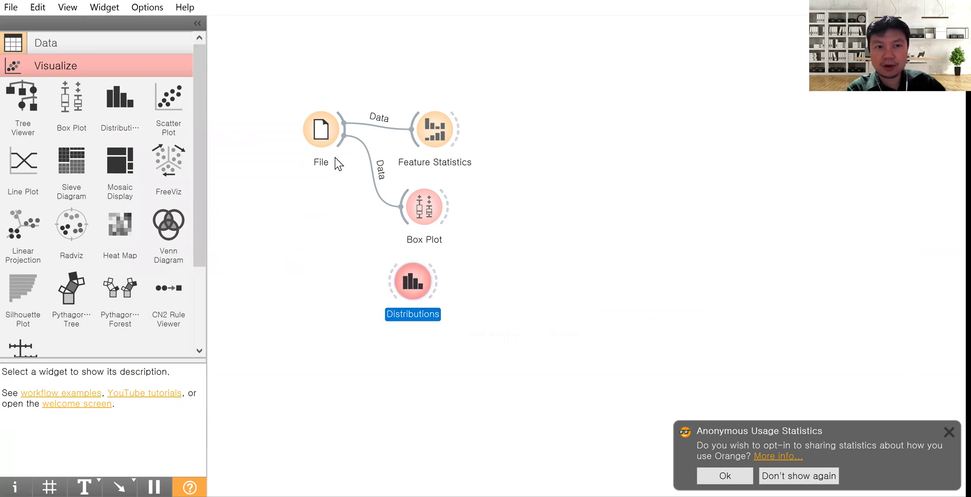
left_click_drag(339, 152, 394, 289)
- Show the sepal length histogram in Distributions and inspect the iris class frequencies in its lower and upper bins
double_click(406, 291)
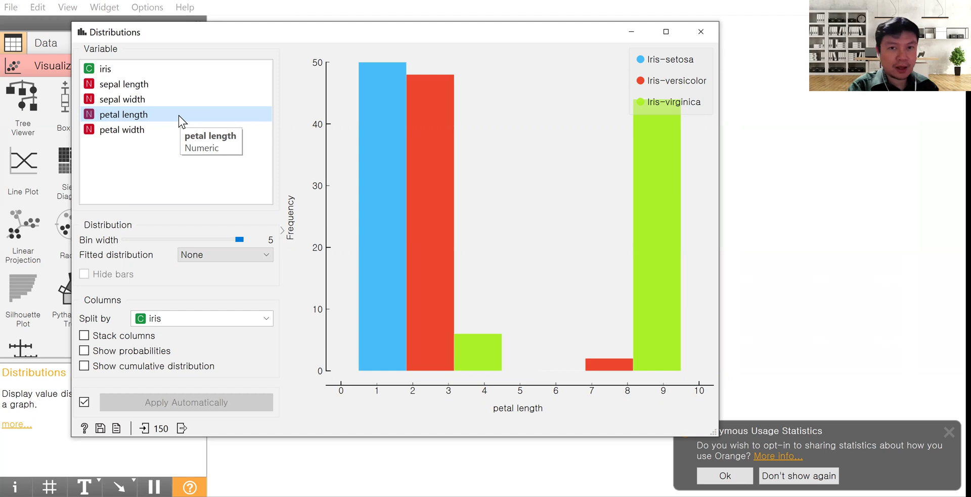
left_click(123, 86)
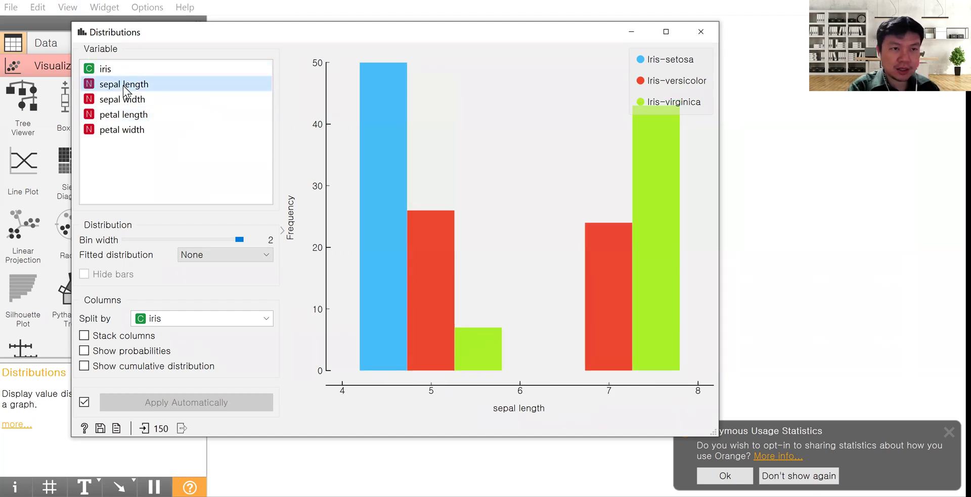
left_click(347, 311)
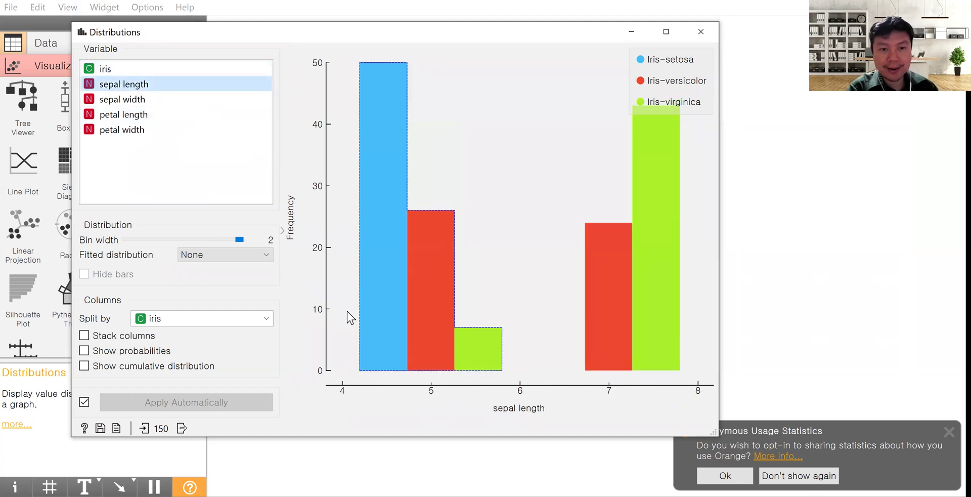
left_click(360, 371)
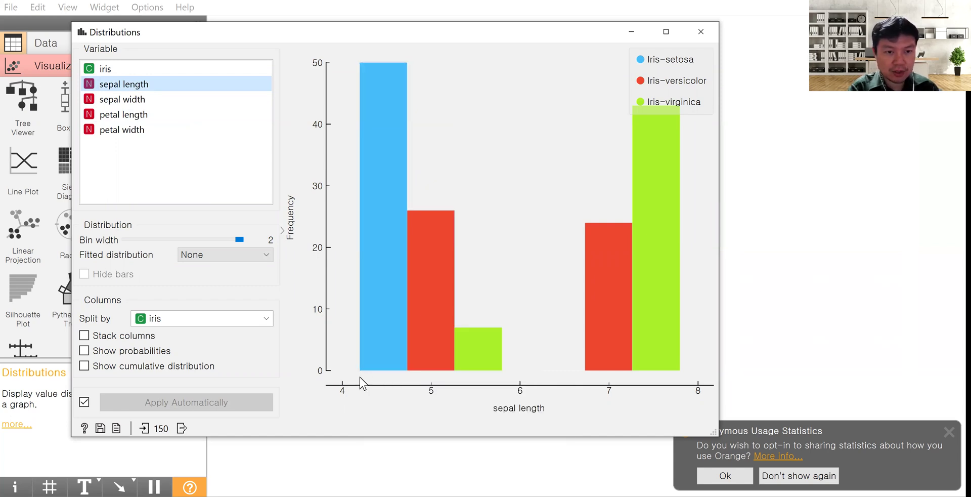
left_click(358, 374)
mouse_move(361, 369)
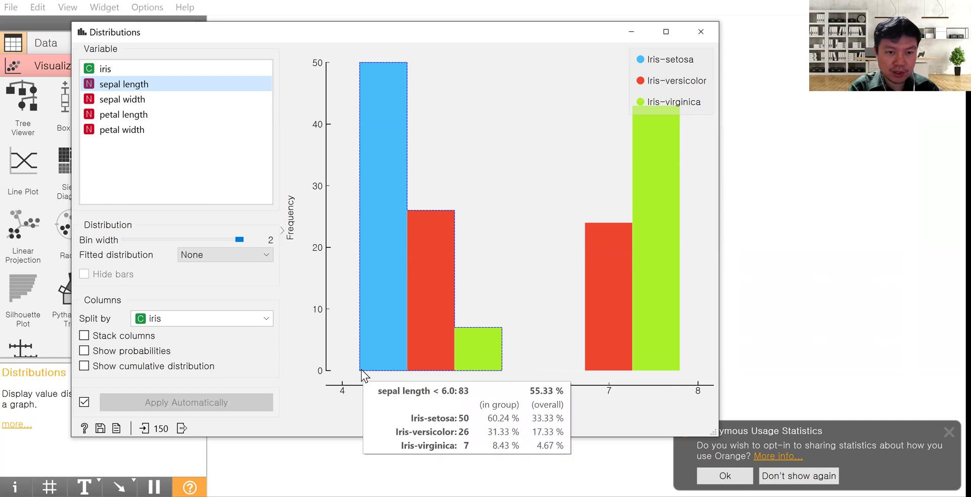
left_click(649, 354)
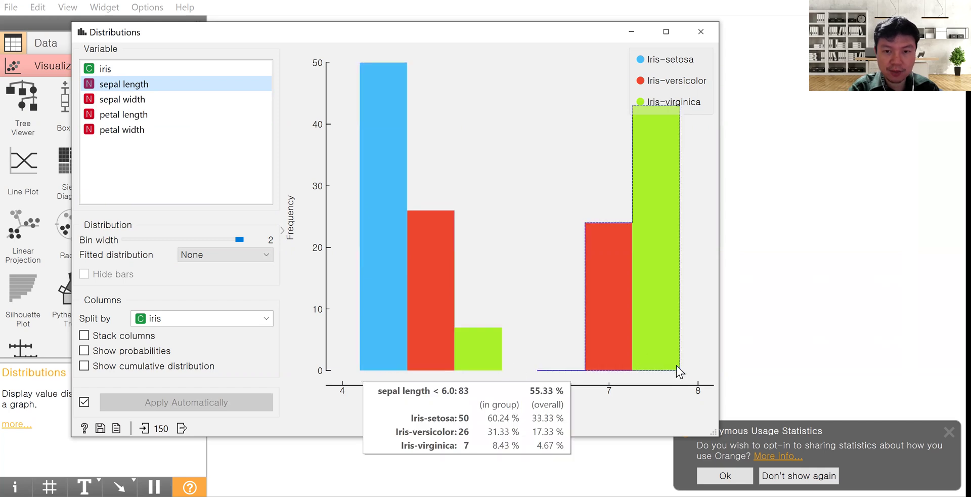
mouse_move(679, 369)
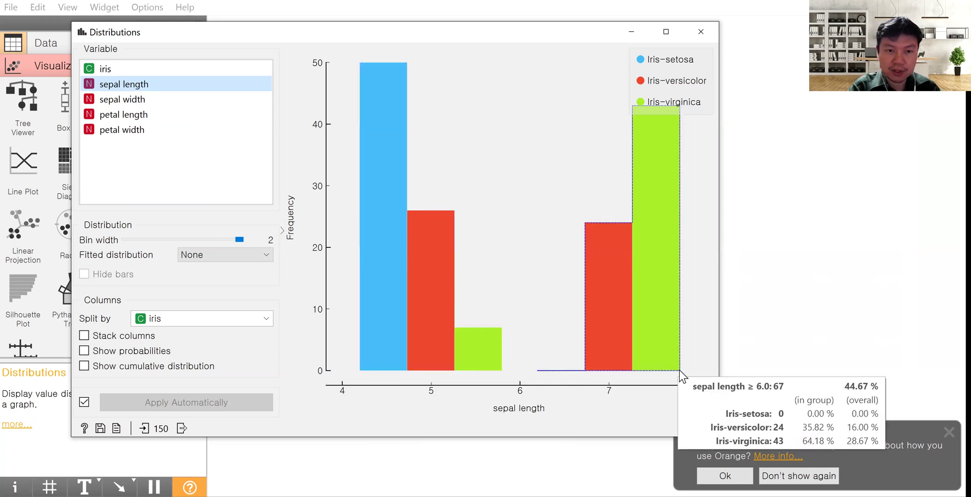
left_click(572, 353)
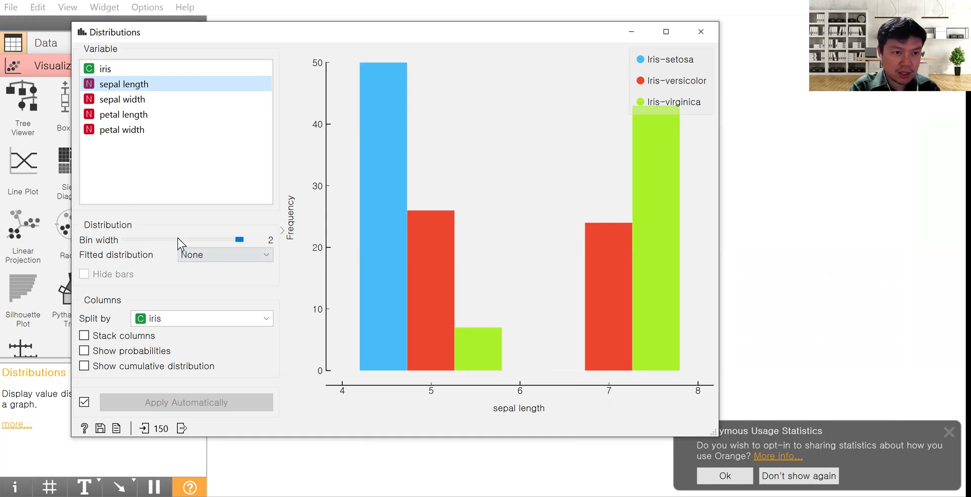
- Compare the iris class frequencies of the sepal length bins below 6.0 and from 6.0 upward
left_click(242, 239)
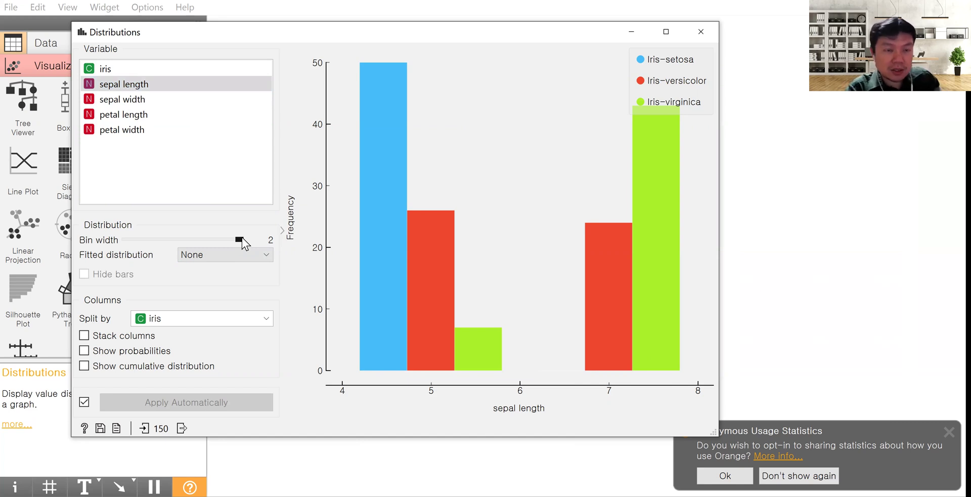
left_click(446, 175)
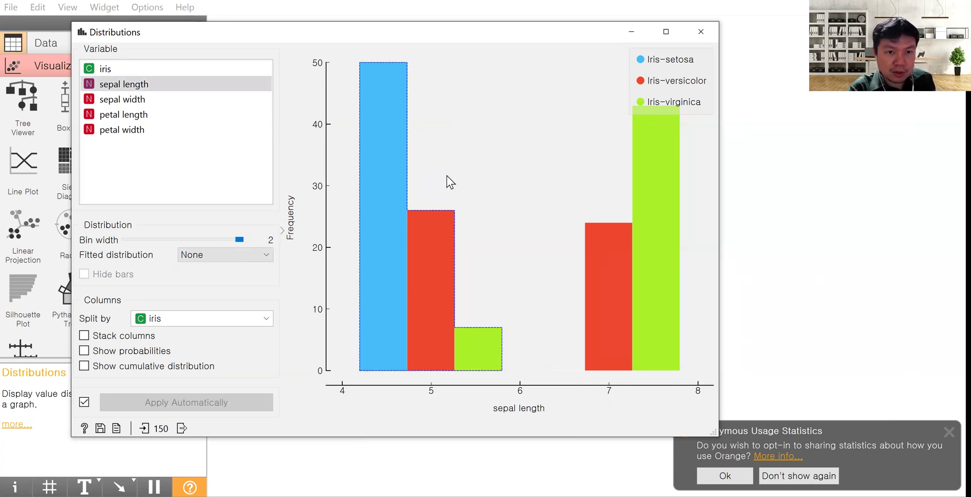
left_click(658, 167)
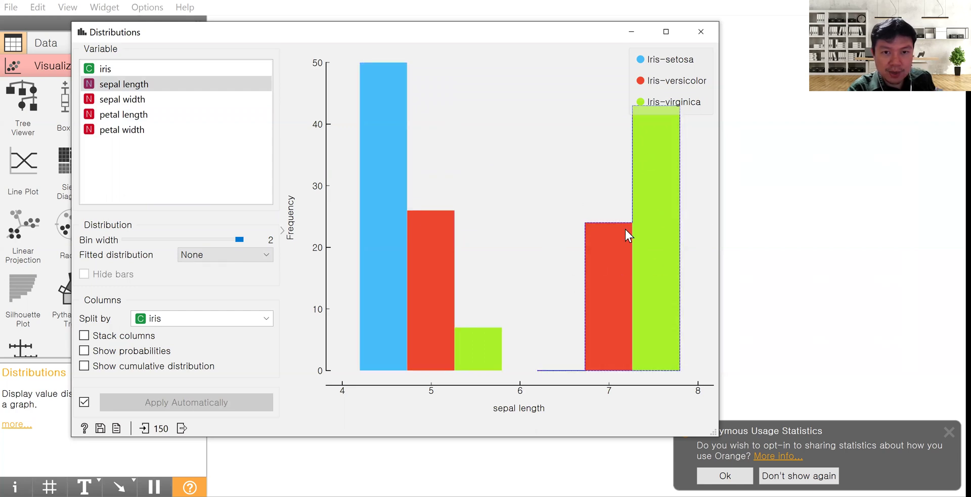
left_click(379, 279)
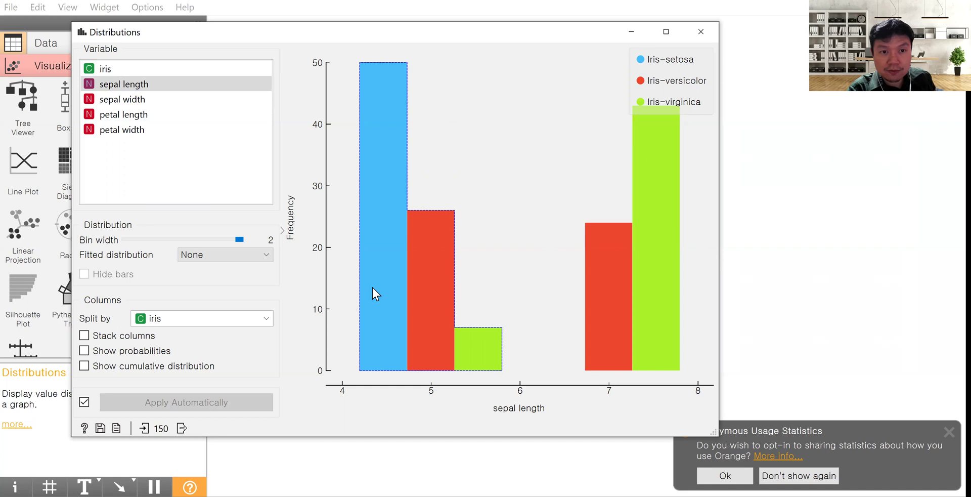
mouse_move(371, 295)
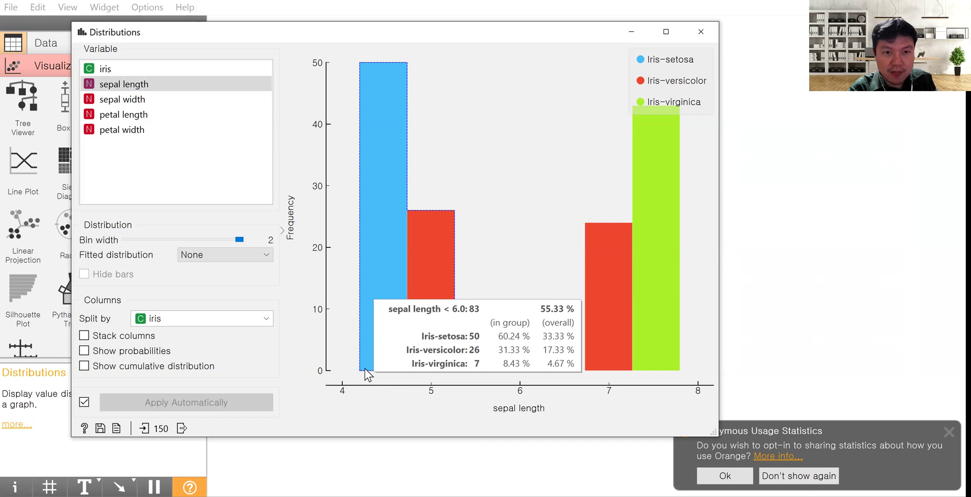
left_click(515, 372)
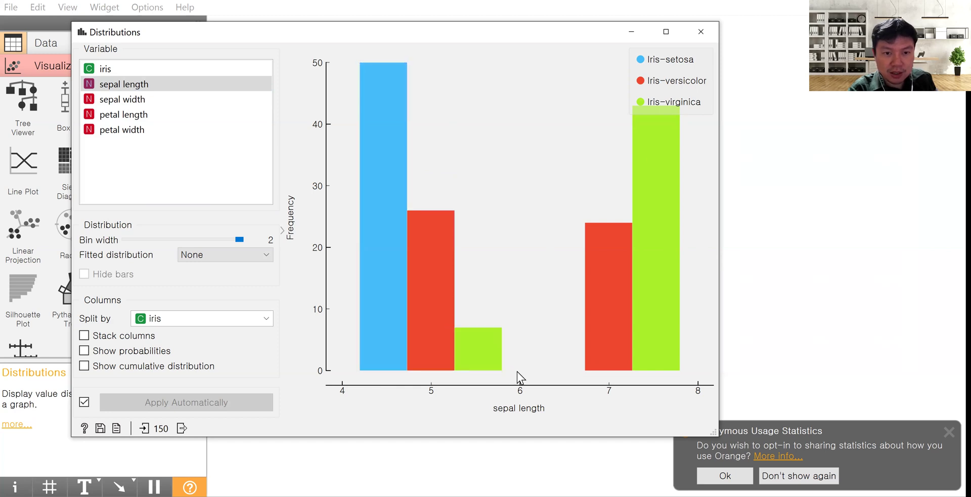
left_click(444, 350)
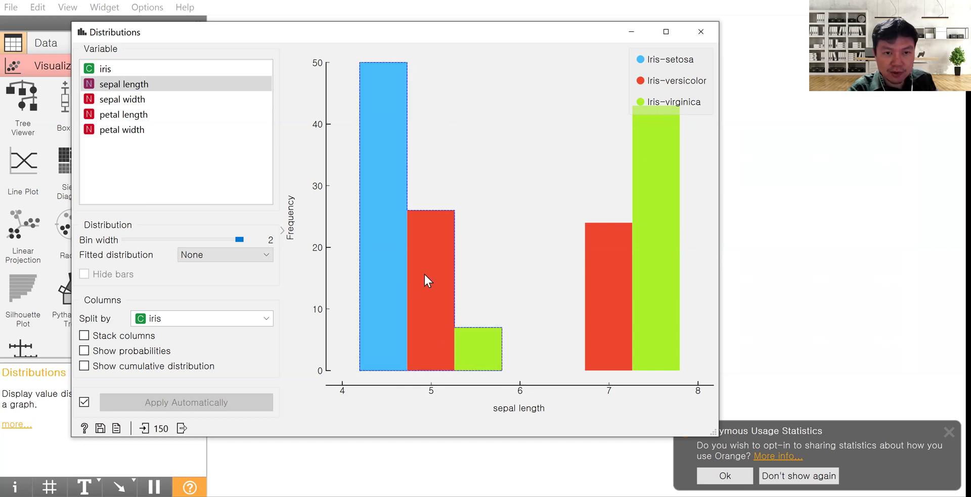
left_click(524, 364)
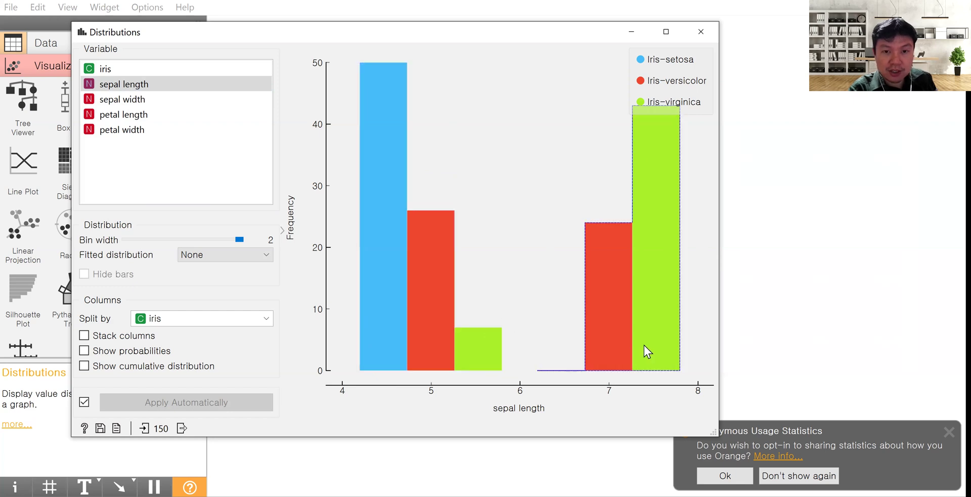
mouse_move(645, 346)
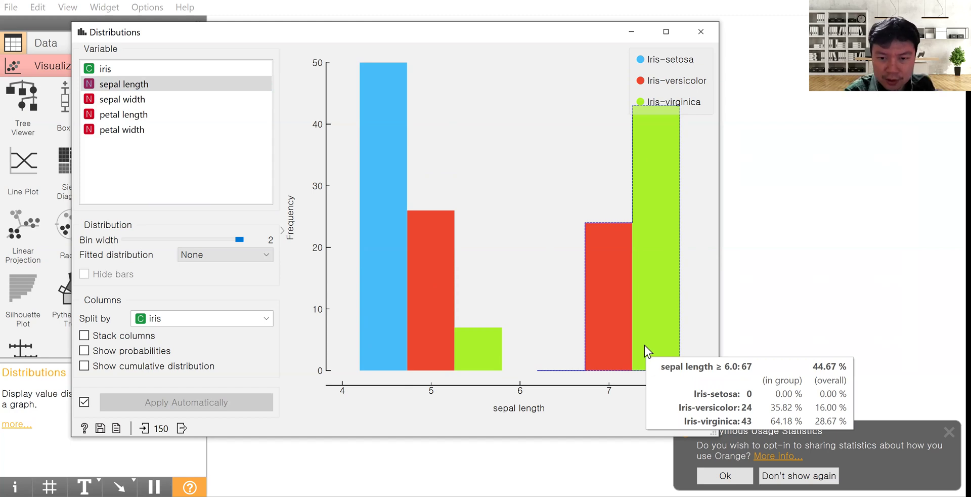
- Reopen the Distributions window and inspect the class breakdown of the sepal length bin below 6.0
left_click(758, 360)
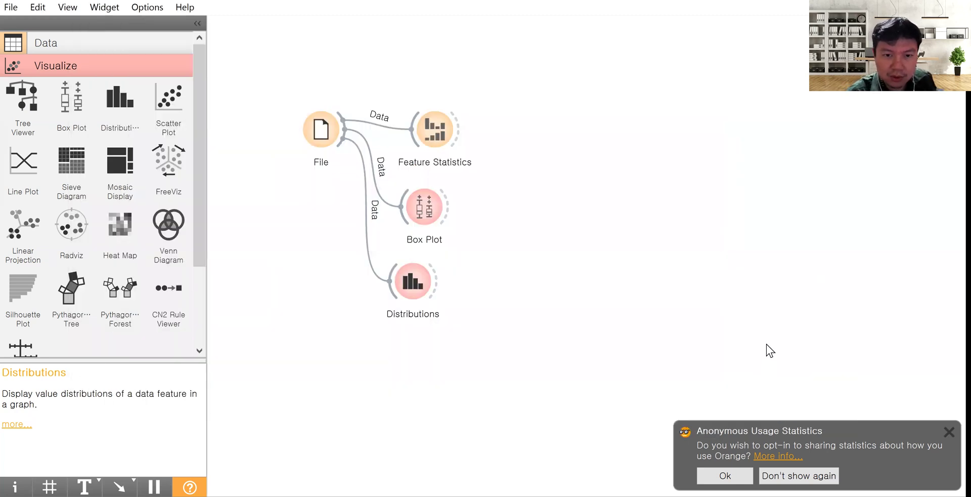
double_click(407, 271)
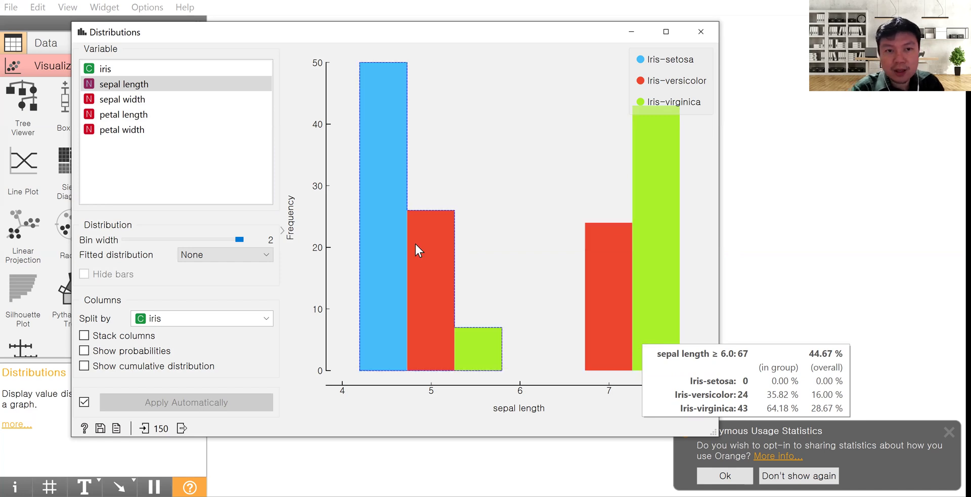
mouse_move(415, 245)
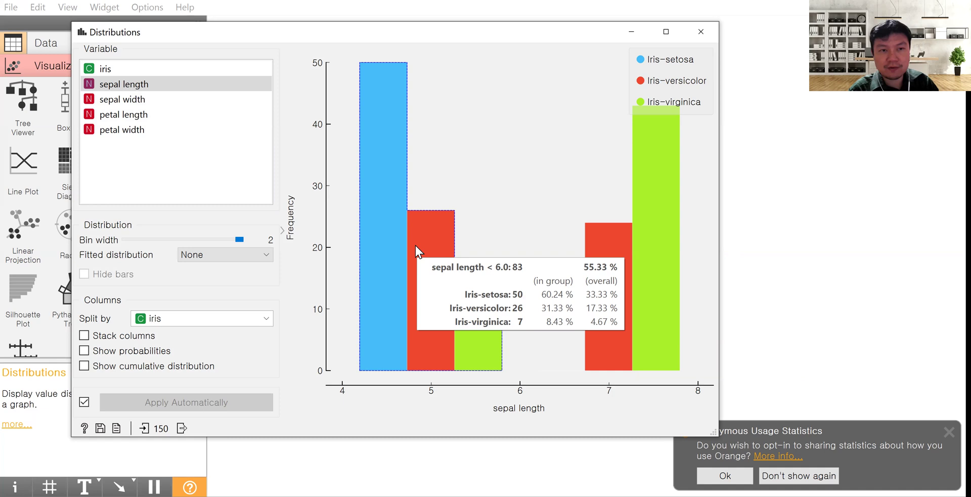
- View the sepal width and petal length histograms, switch to petal width and set the bin width to 1
left_click(125, 101)
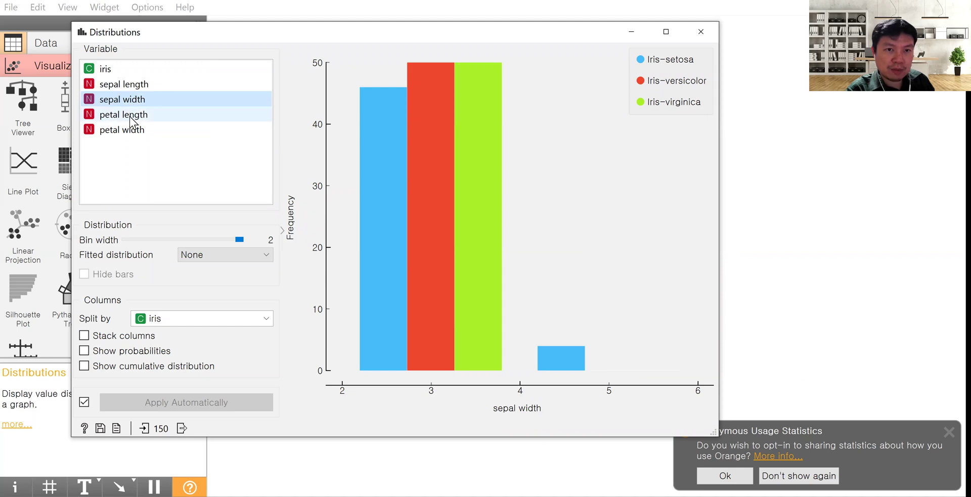
left_click(130, 115)
left_click(132, 134)
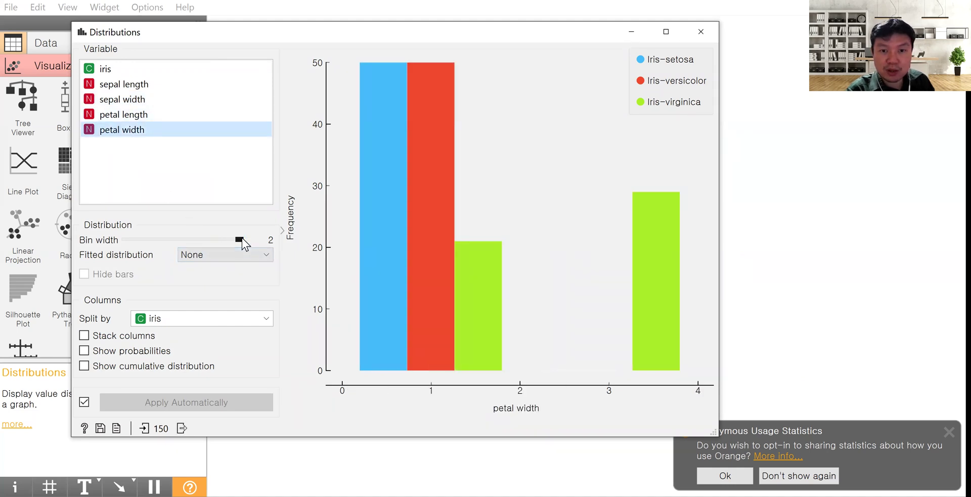
left_click_drag(241, 238, 218, 240)
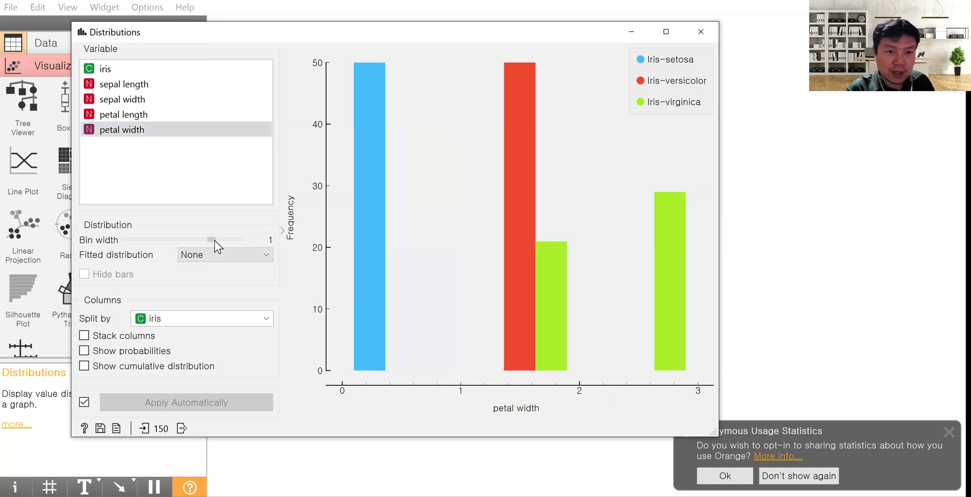
- Inspect the class frequencies of the petal width bin below 1.0 and compare it with the neighbouring bins
left_click(390, 306)
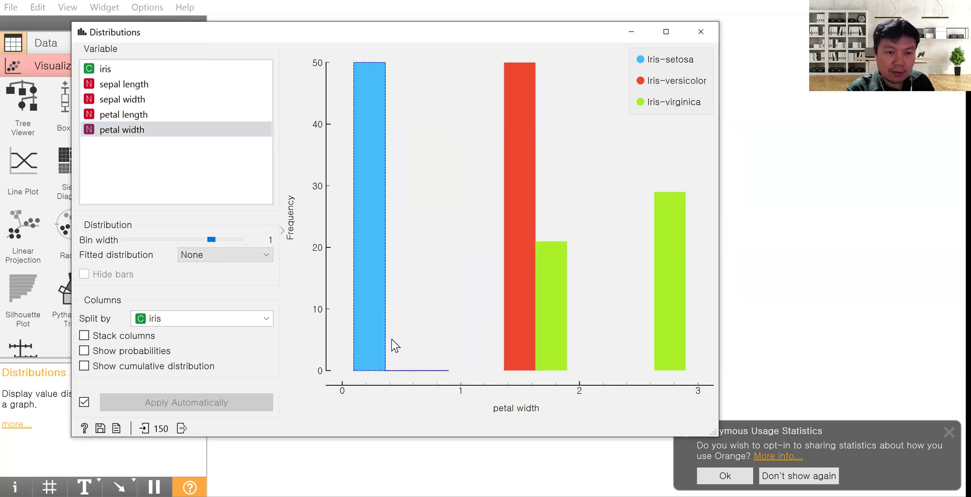
mouse_move(392, 340)
left_click(310, 333)
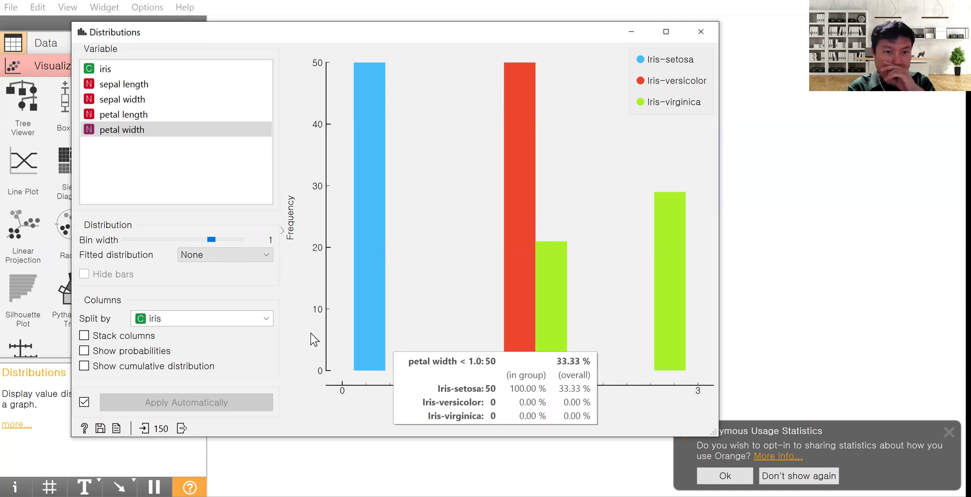
left_click(372, 282)
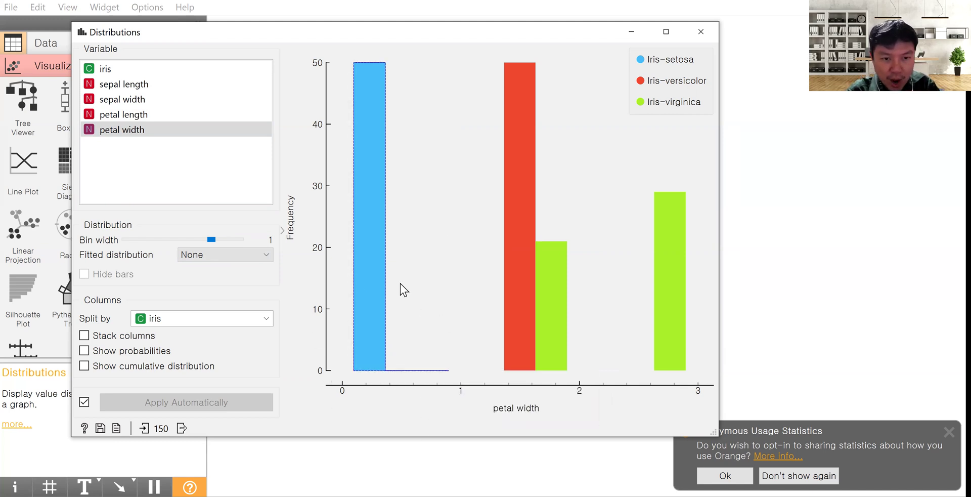
left_click(504, 273)
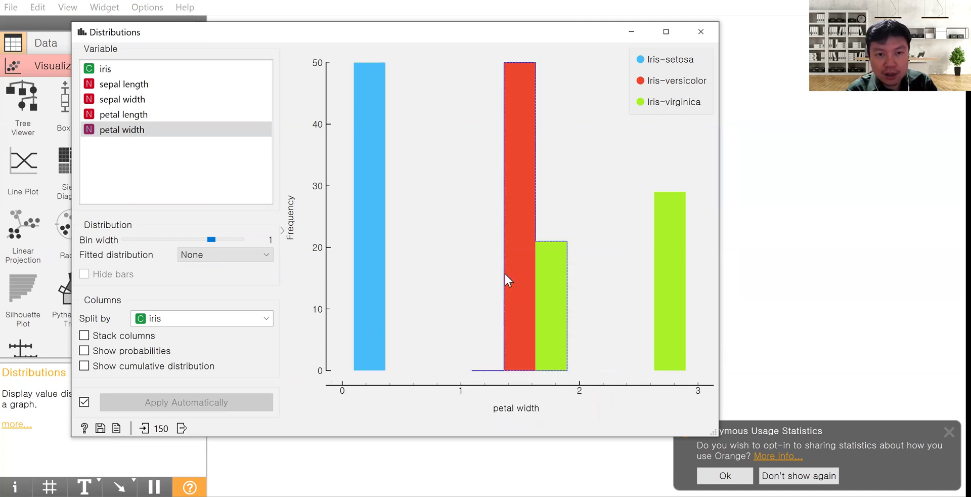
left_click(629, 286)
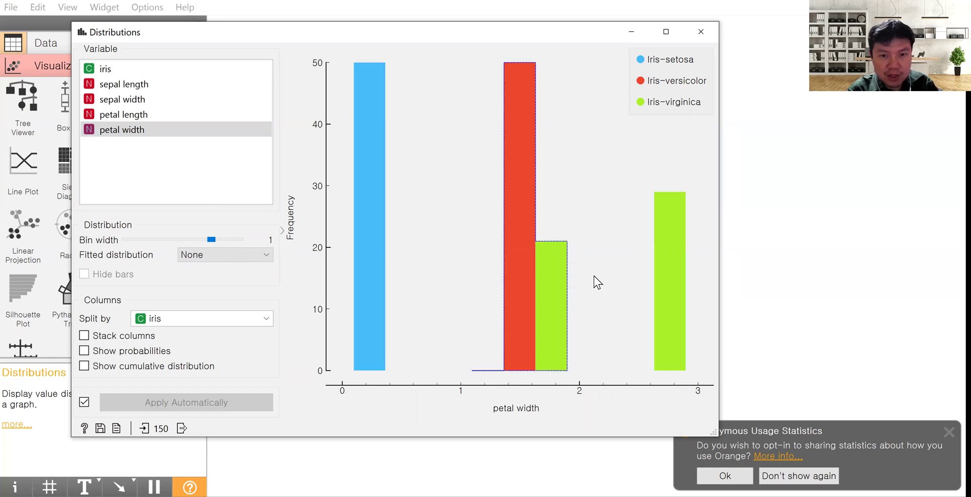
left_click(424, 291)
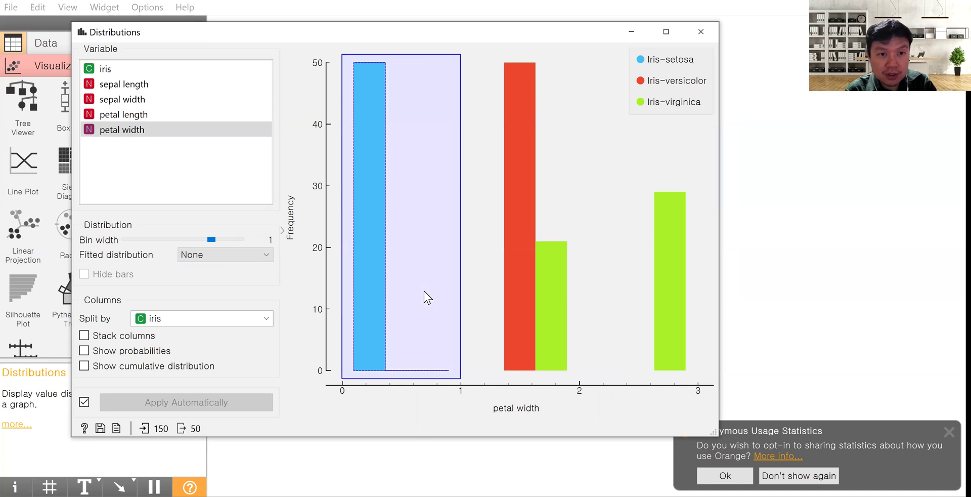
left_click(373, 244)
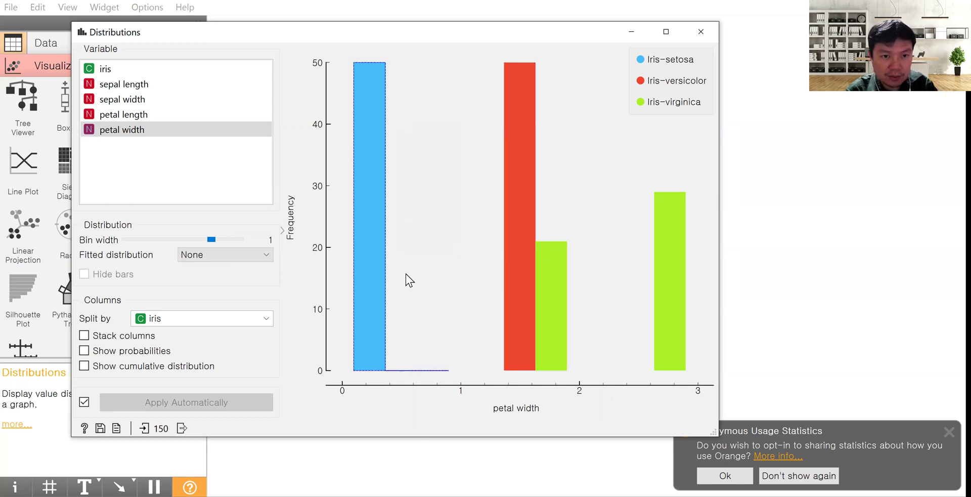
mouse_move(406, 274)
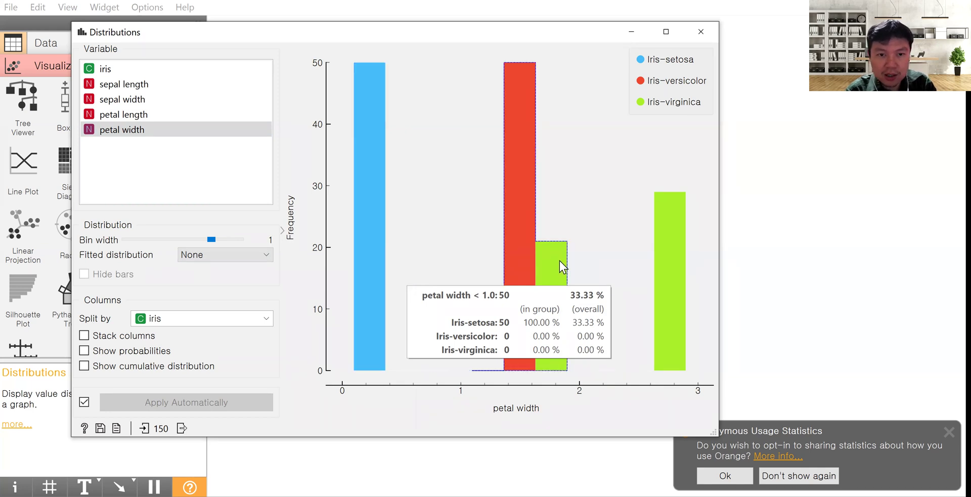
- Examine the class frequencies of the petal width bin from 2.0 upward and highlight the 1 to 2 bin
left_click(515, 264)
left_click(609, 240)
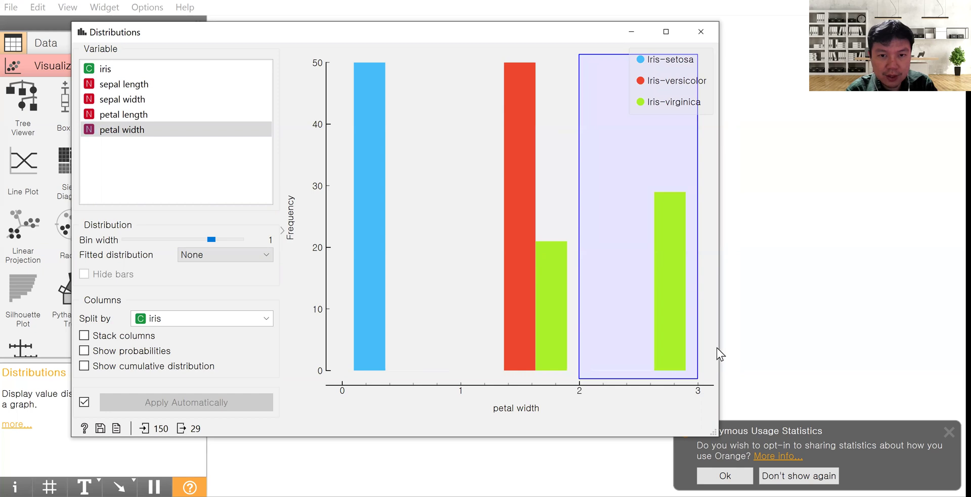
mouse_move(676, 314)
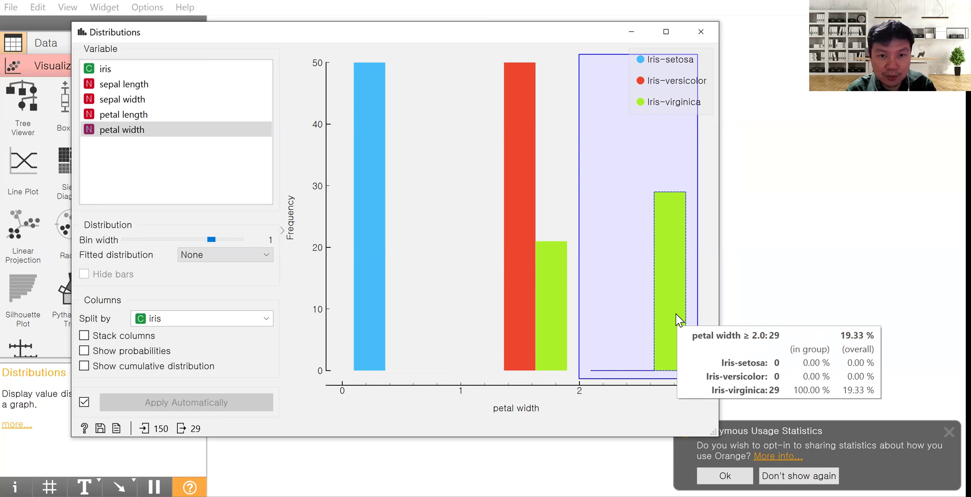
left_click(536, 238)
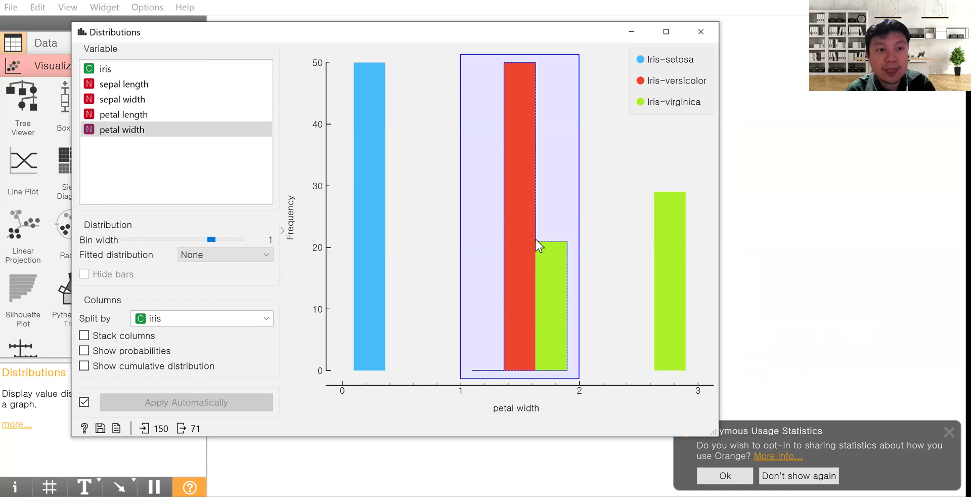
mouse_move(537, 240)
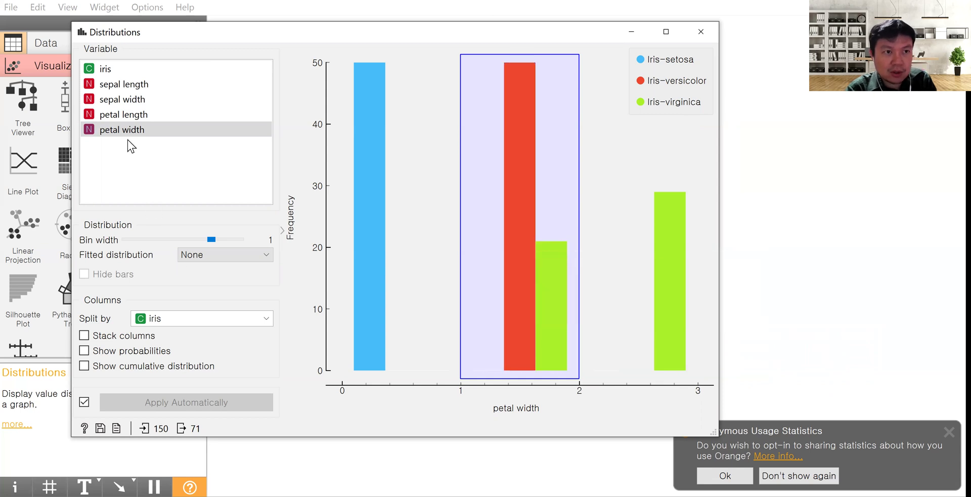
- View the petal length and sepal width histograms at bin width 1, and close the Distributions window
left_click(138, 115)
left_click(140, 101)
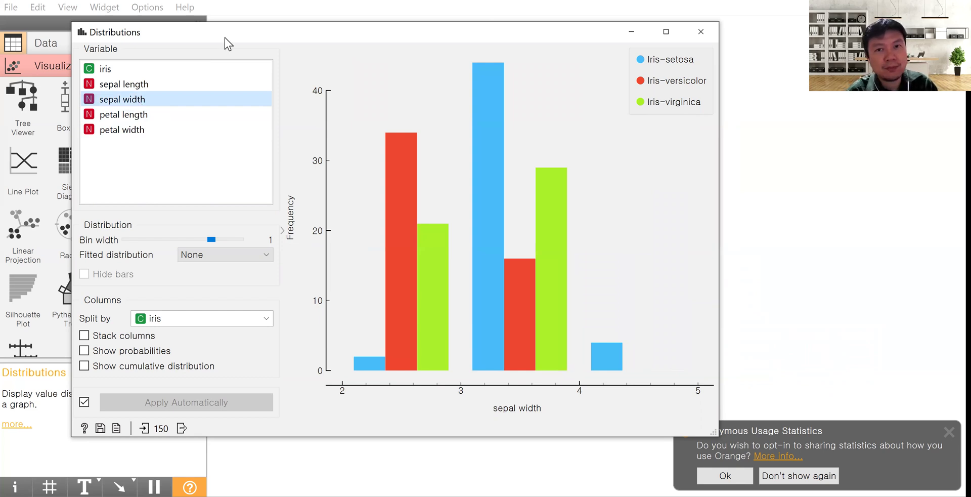
left_click(701, 32)
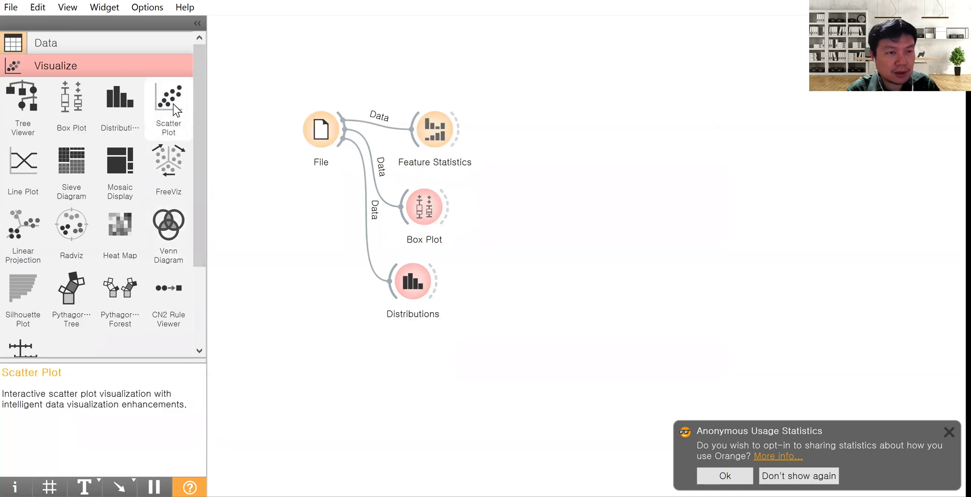
- Add a Scatter Plot widget below Distributions, connect the File widget to it and open its plot
left_click_drag(173, 104, 422, 354)
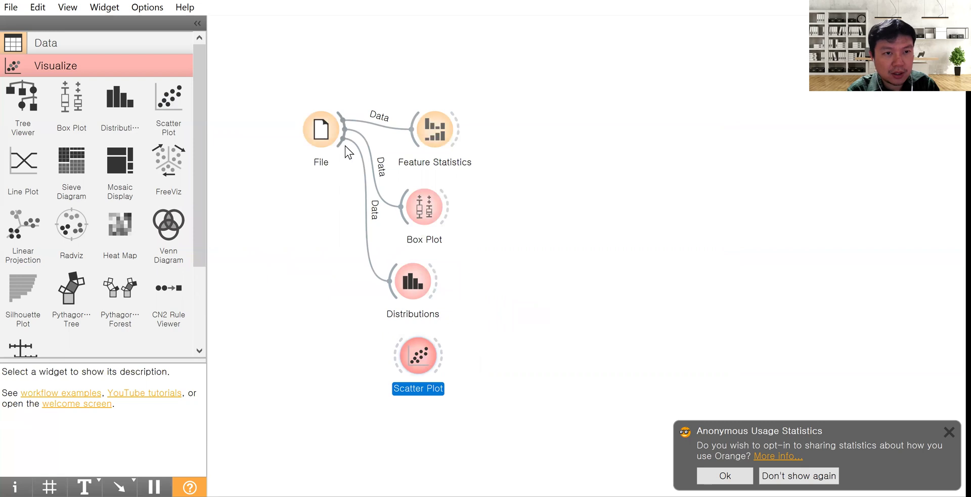
left_click_drag(338, 144, 413, 365)
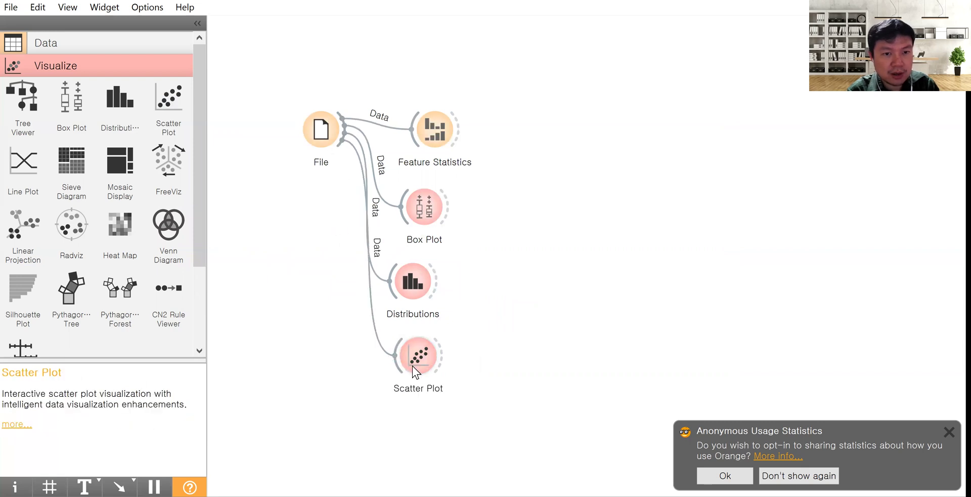
double_click(412, 366)
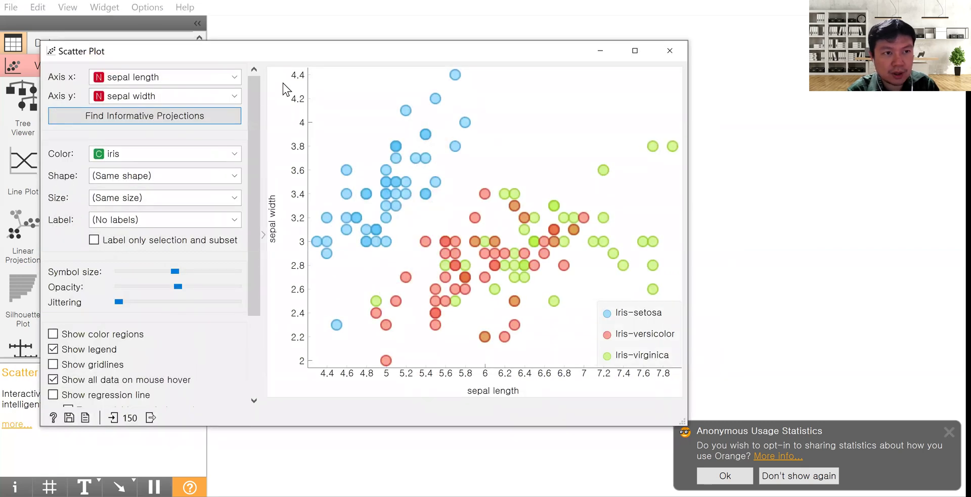
left_click(235, 78)
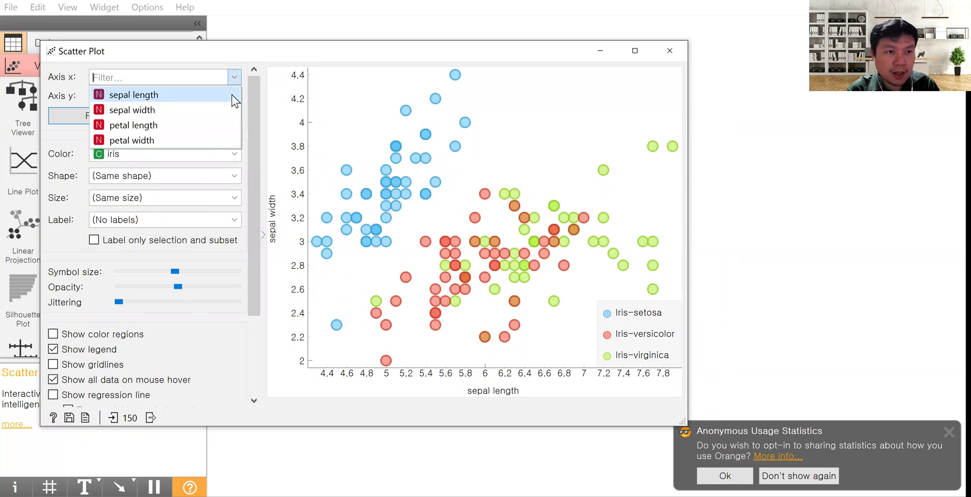
left_click(232, 95)
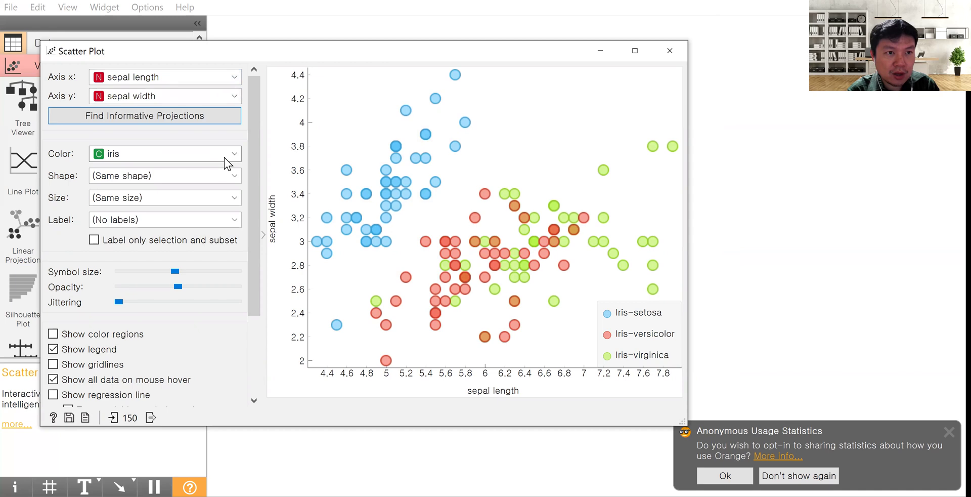
left_click(234, 176)
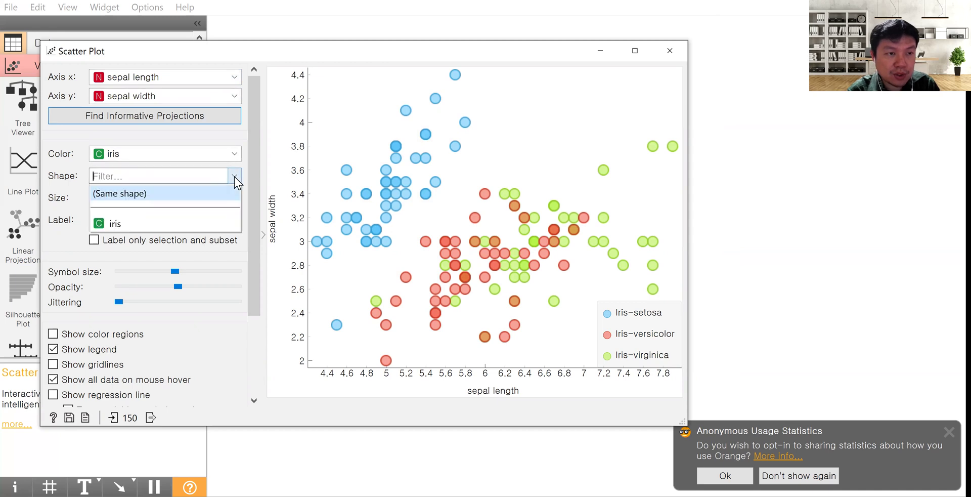
left_click(235, 177)
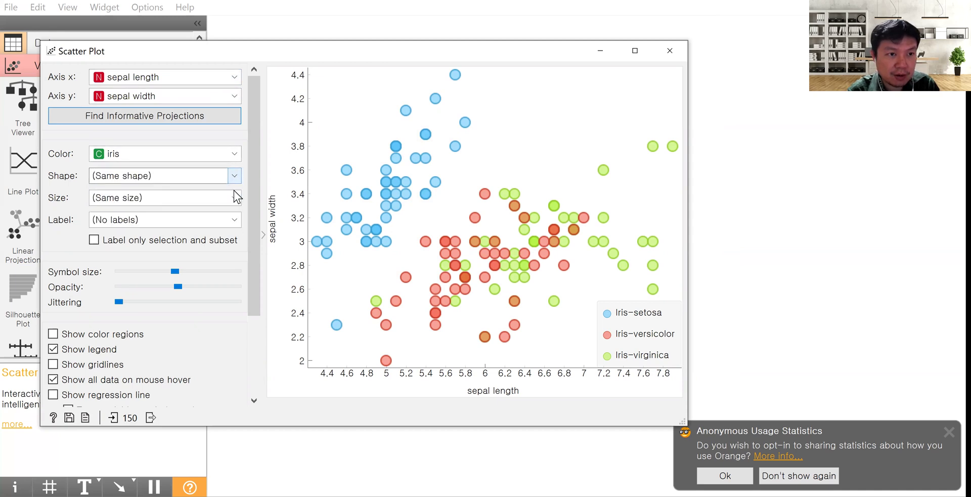
- Size the scatter plot points by petal length, switch the sizing to petal width, and inspect the data of an Iris-setosa point
left_click(235, 198)
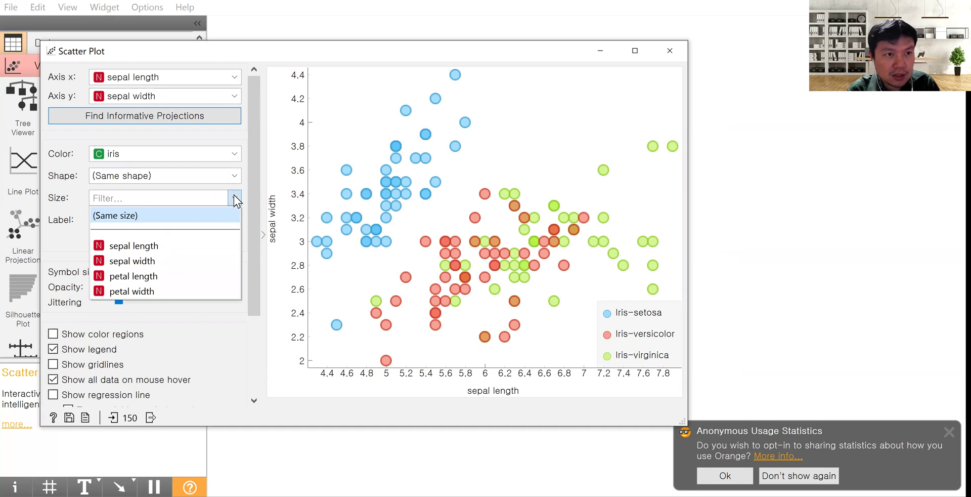
left_click(225, 276)
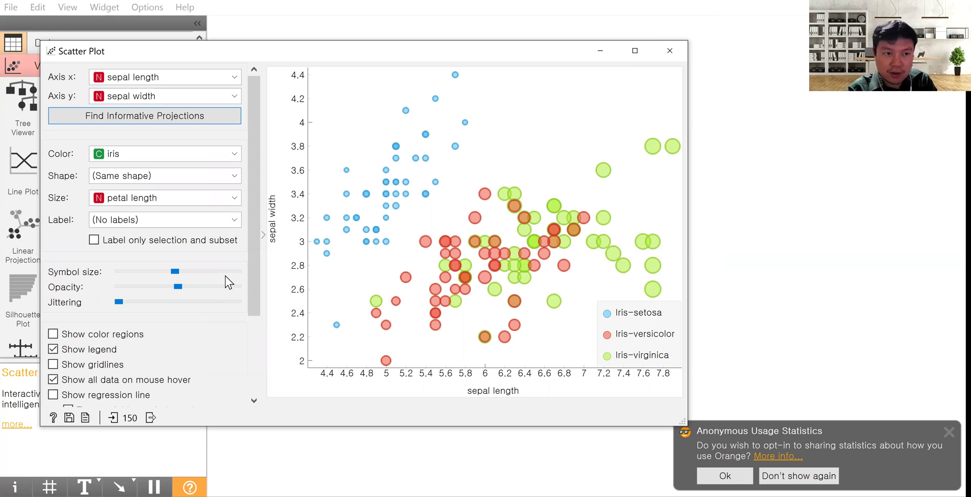
left_click(231, 198)
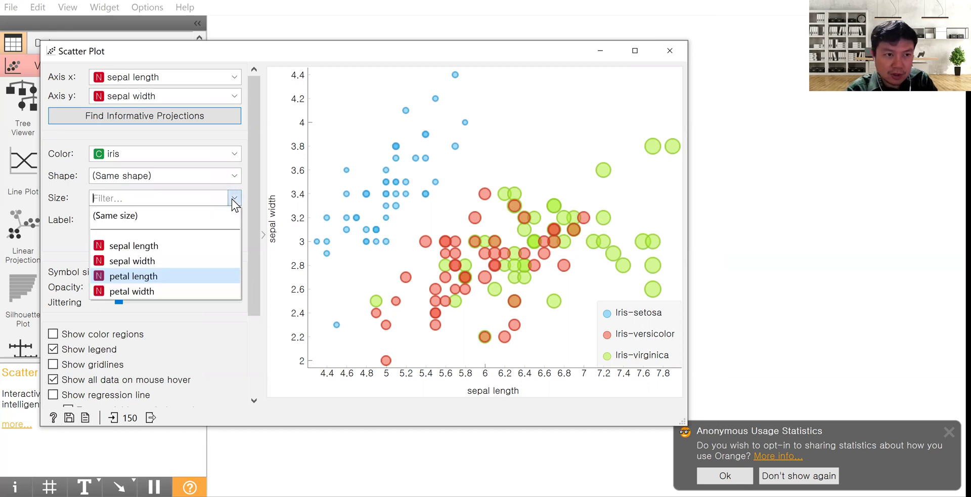
left_click(202, 289)
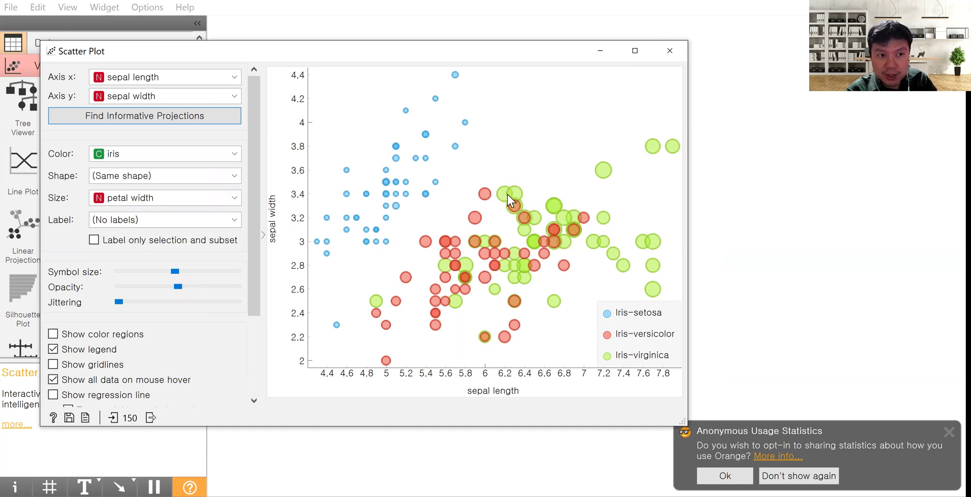
mouse_move(507, 195)
mouse_move(388, 166)
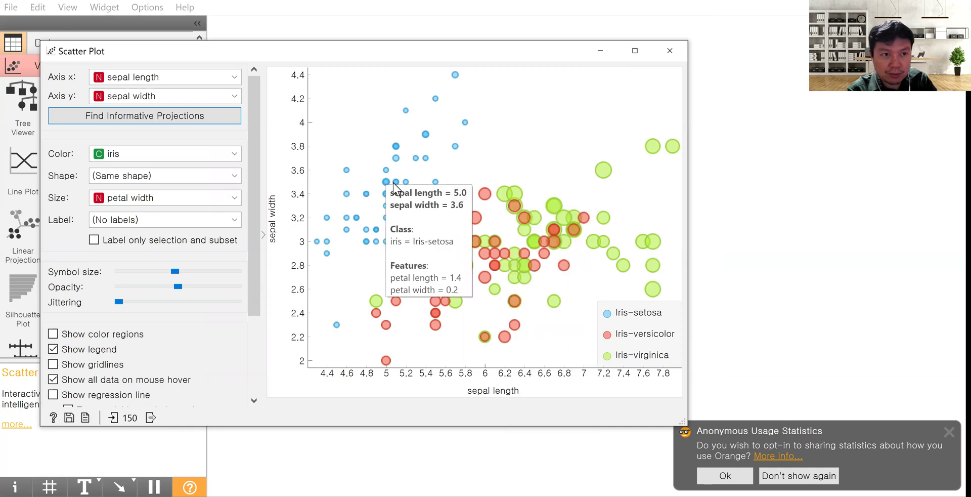
- Try labelling the scatter plot points by iris, and return the label setting to no labels
left_click(234, 222)
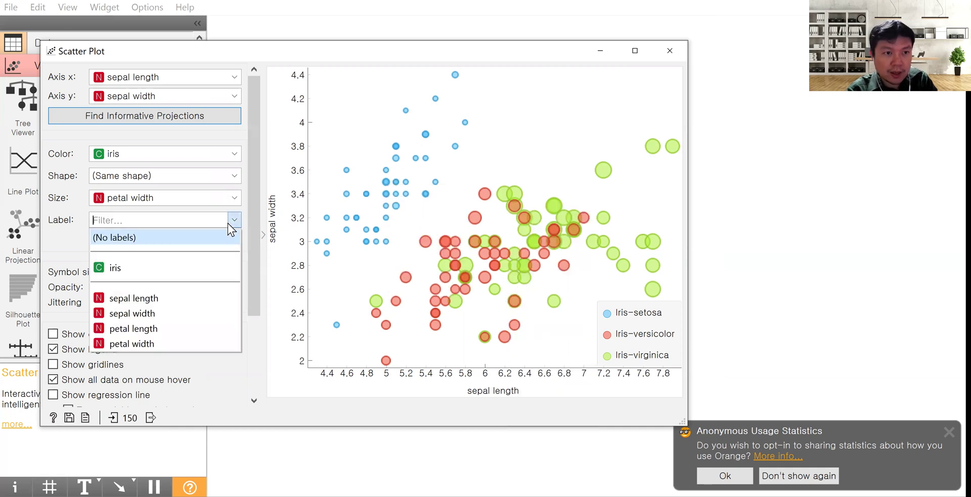
left_click(209, 267)
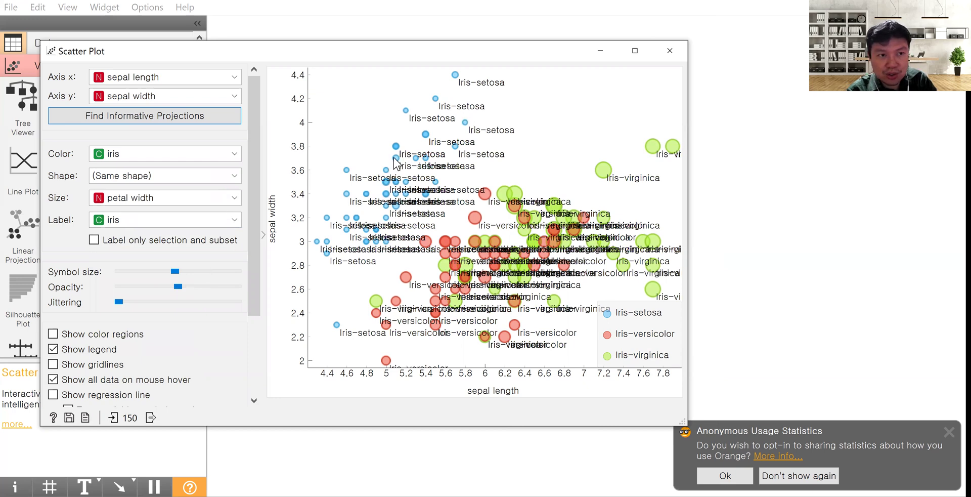
left_click(226, 222)
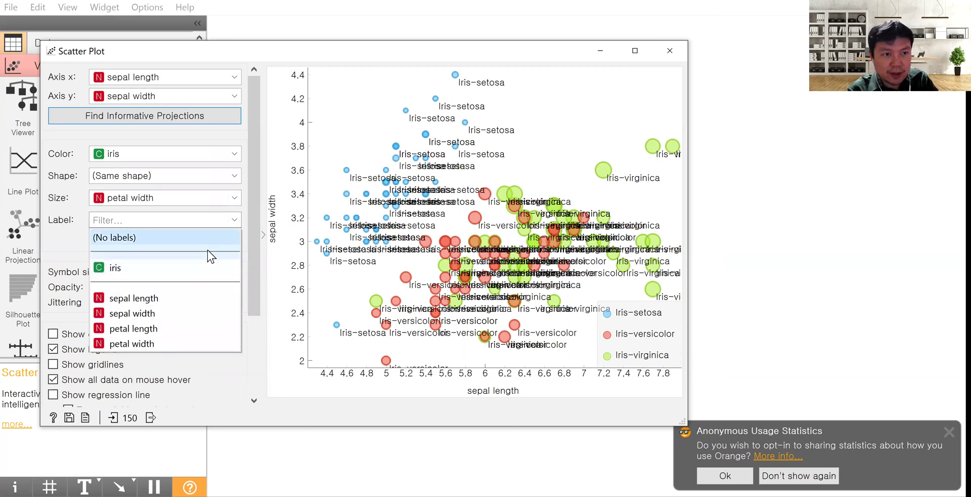
left_click(221, 238)
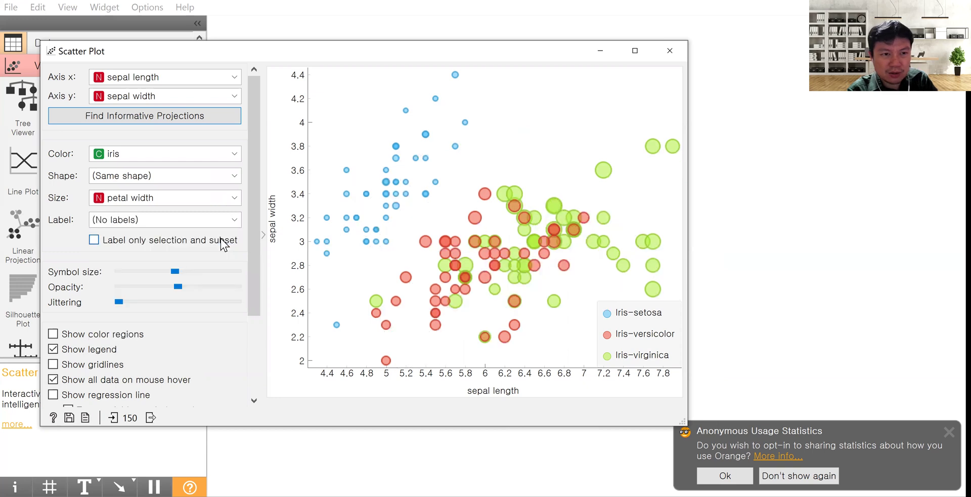
- Set the point shape to iris and the point color to sepal length, and close the Scatter Plot window
left_click(231, 175)
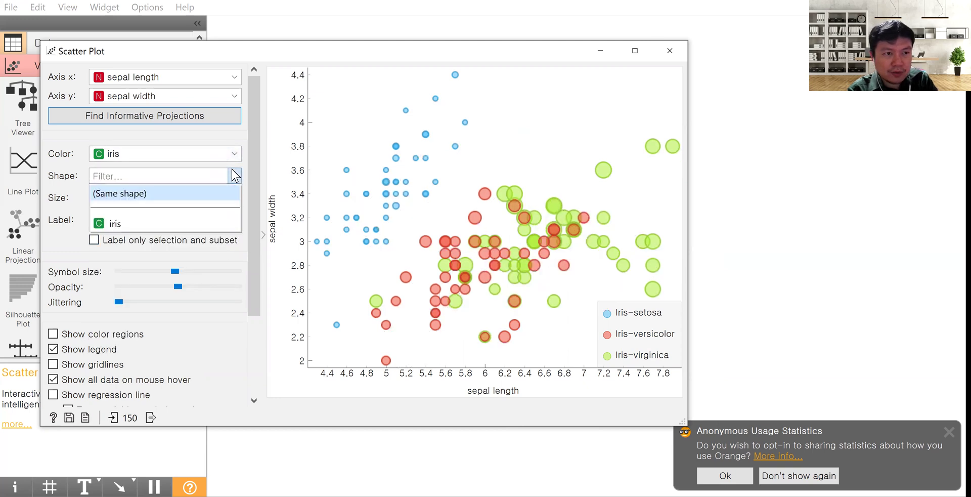
left_click(212, 221)
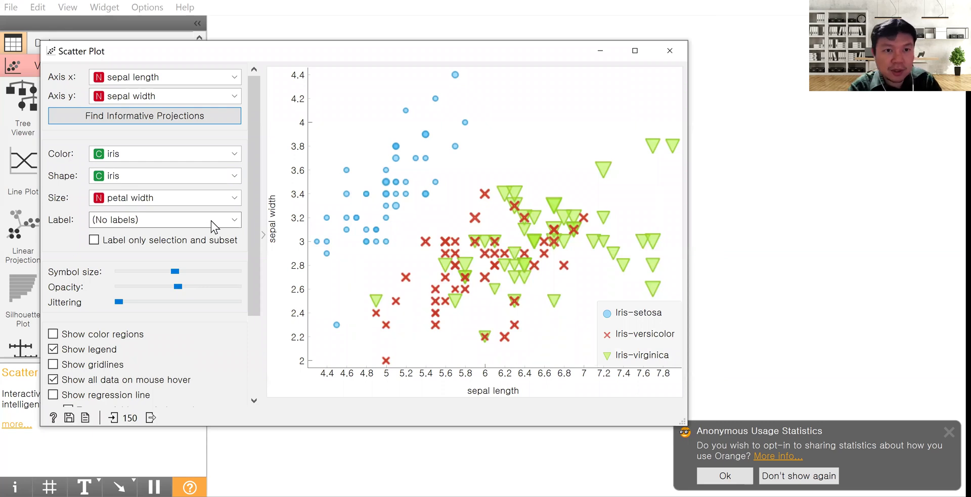
left_click(230, 157)
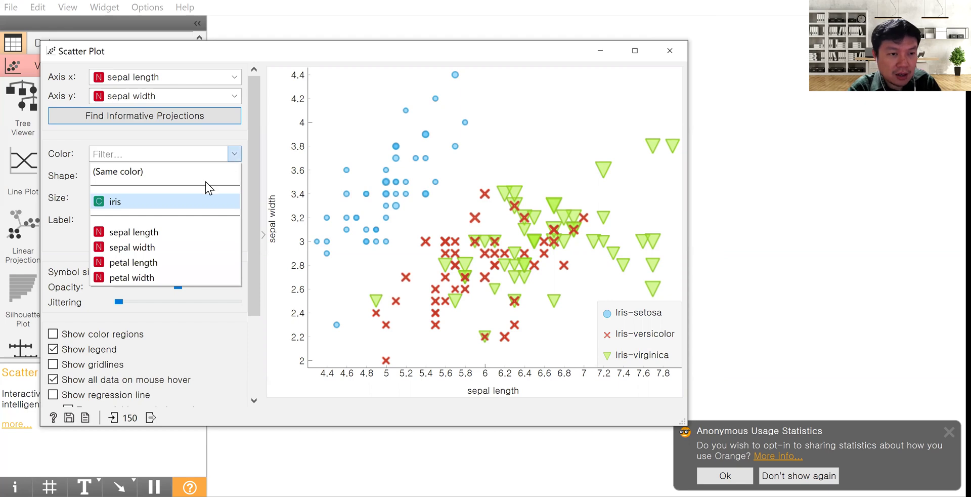
left_click(202, 231)
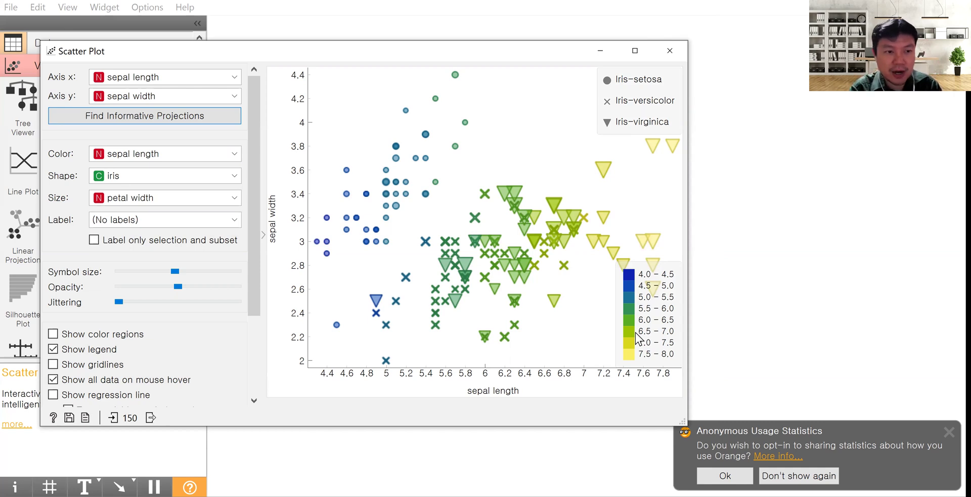
left_click(680, 57)
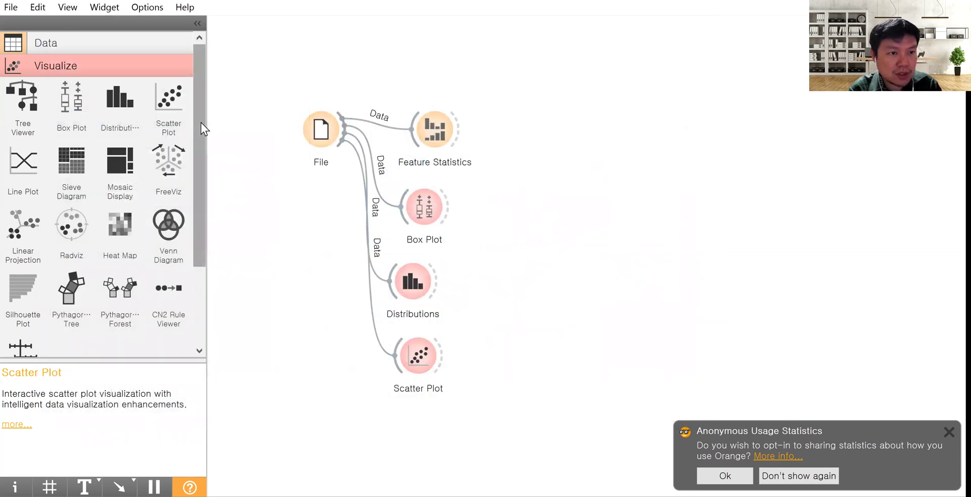
- Add a Line Plot widget below Scatter Plot, connect the File widget to it and open its plot
left_click(30, 168)
left_click_drag(537, 355, 416, 429)
left_click_drag(337, 145, 406, 431)
left_click(408, 436)
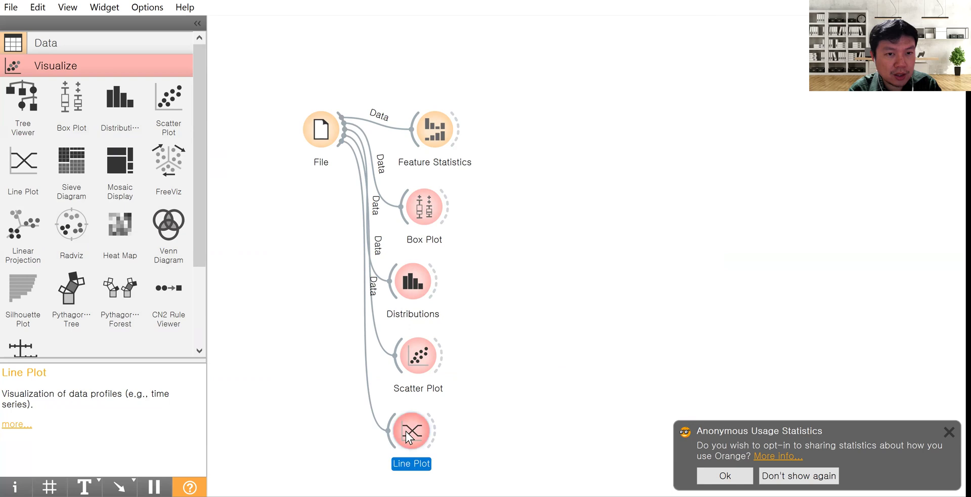
double_click(407, 437)
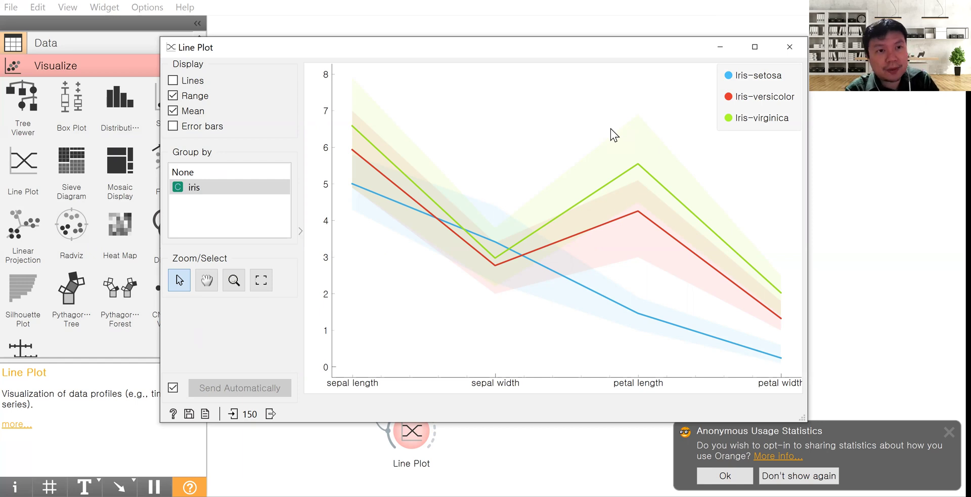
- Briefly turn the individual lines on and off in the line plot, and close the Line Plot window
left_click(172, 84)
left_click(171, 83)
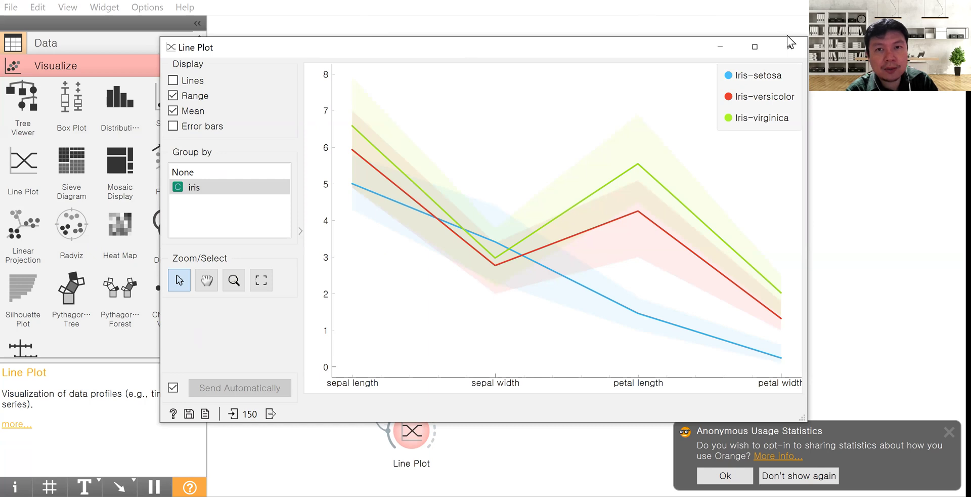
left_click(798, 51)
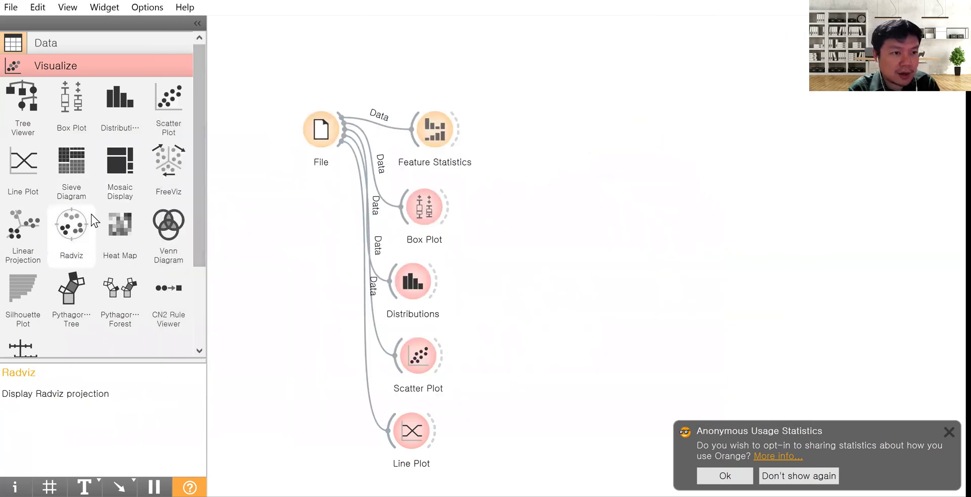
- Add a Heat Map widget to the canvas
scroll(91, 214, "down", 3)
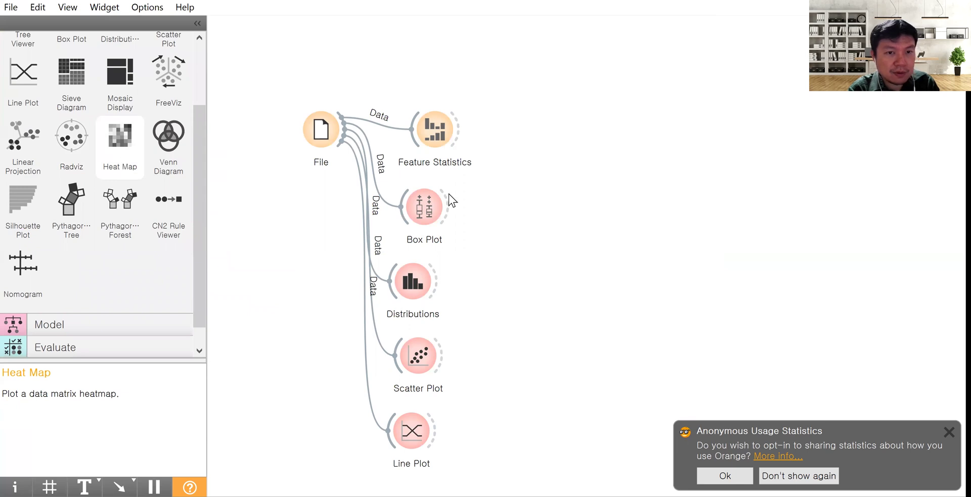
left_click(131, 144)
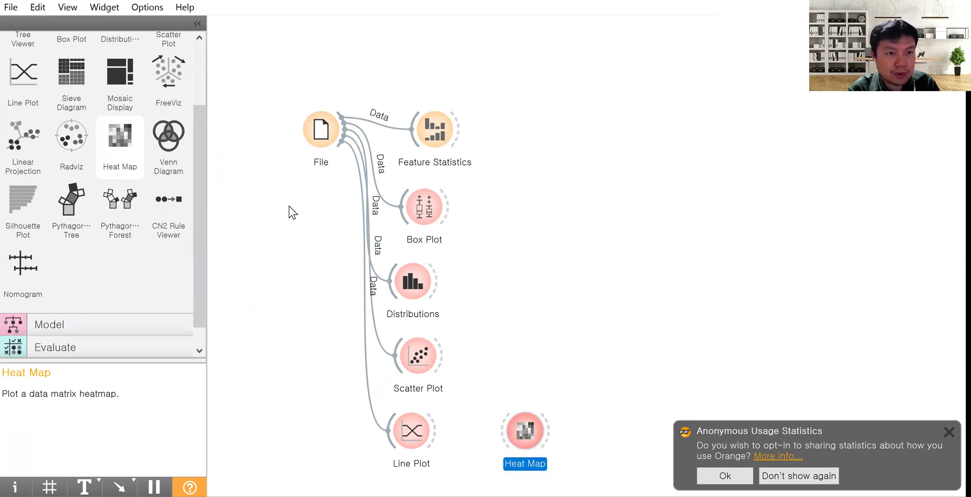
left_click_drag(549, 430, 530, 314)
left_click(529, 438)
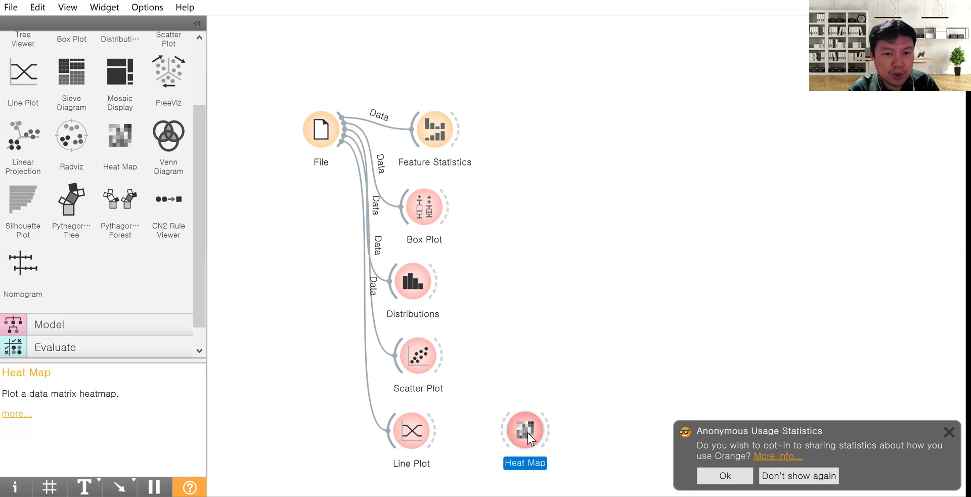
left_click_drag(537, 422, 510, 403)
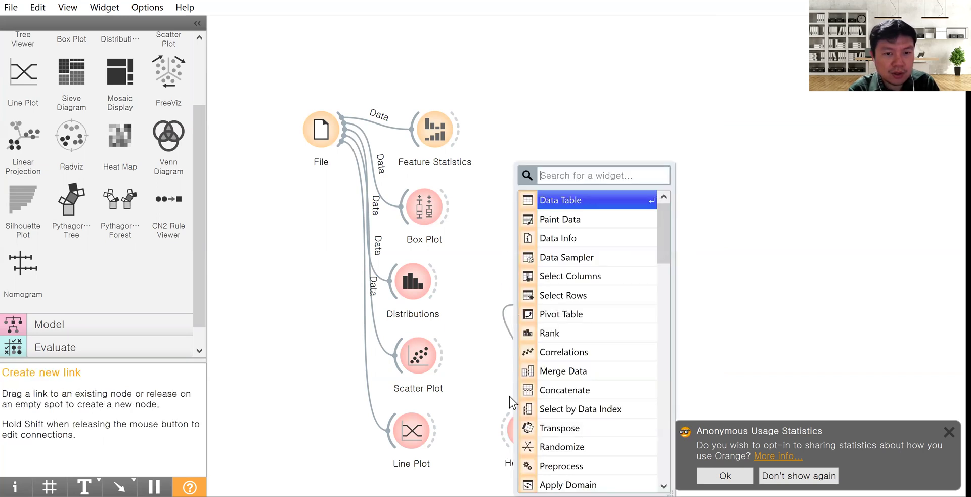
left_click(499, 414)
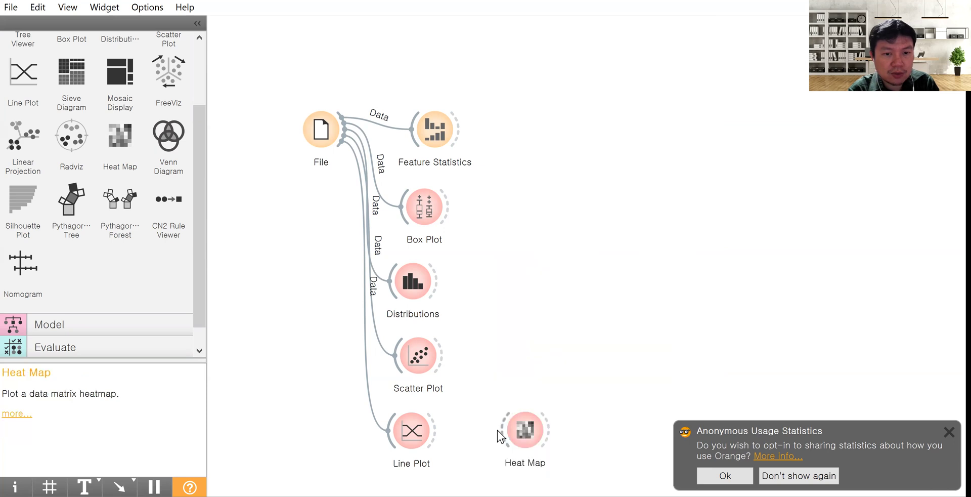
- Place the Heat Map widget above Feature Statistics, connect the File widget to it and open its plot
mouse_move(503, 423)
left_mouse_down()
mouse_move(523, 88)
mouse_move(428, 58)
mouse_move(406, 39)
mouse_move(411, 49)
left_mouse_up()
left_click(388, 36)
double_click(426, 52)
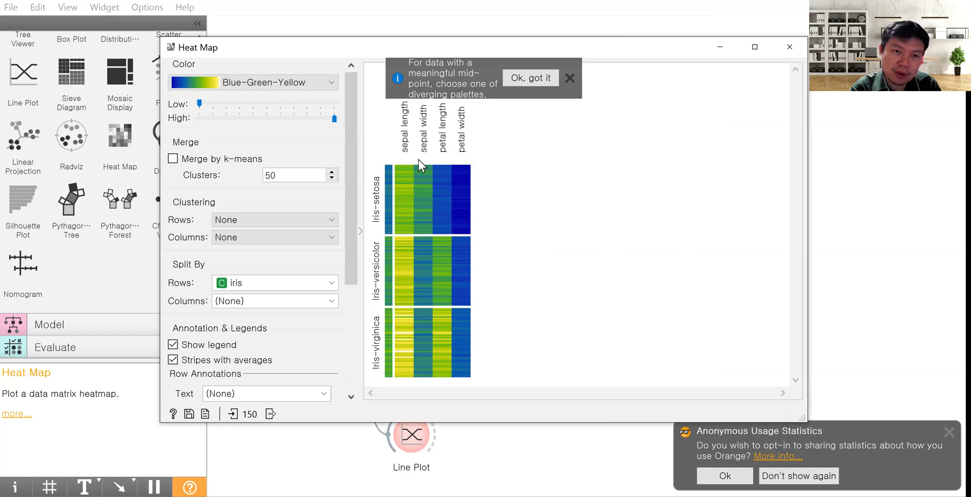
- Dismiss the diverging palette hint, merge the heat map rows by k-means and close the Heat Map window
left_click(571, 77)
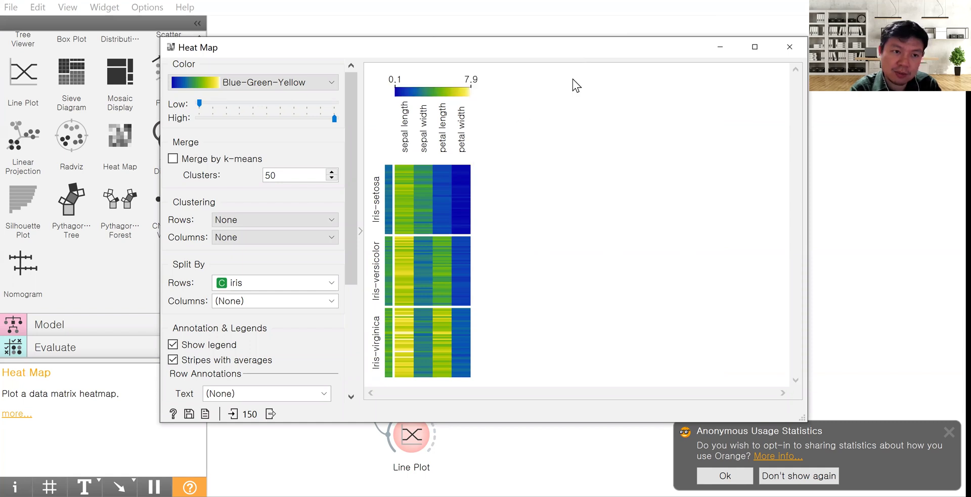
left_click(173, 159)
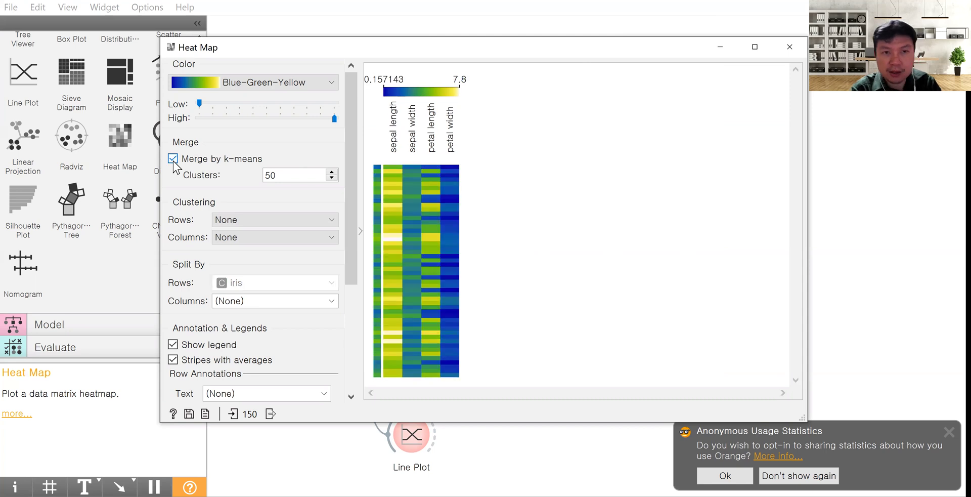
left_click(793, 43)
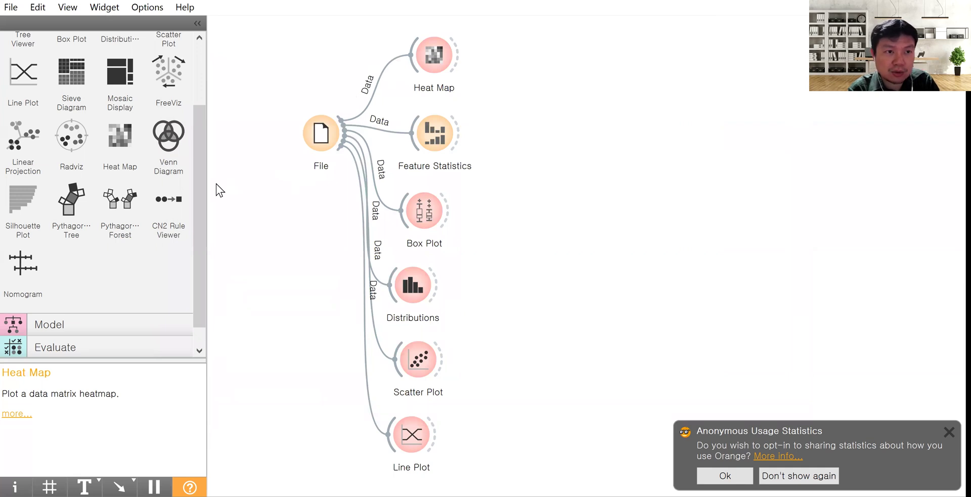
- Show the Data category of widgets and view the description of the Rank widget
left_click_drag(204, 191, 211, 132)
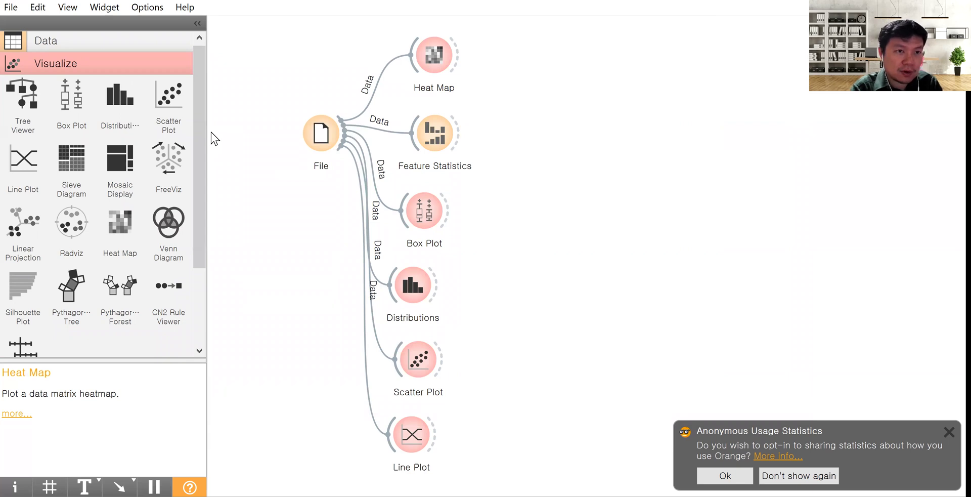
left_click(150, 35)
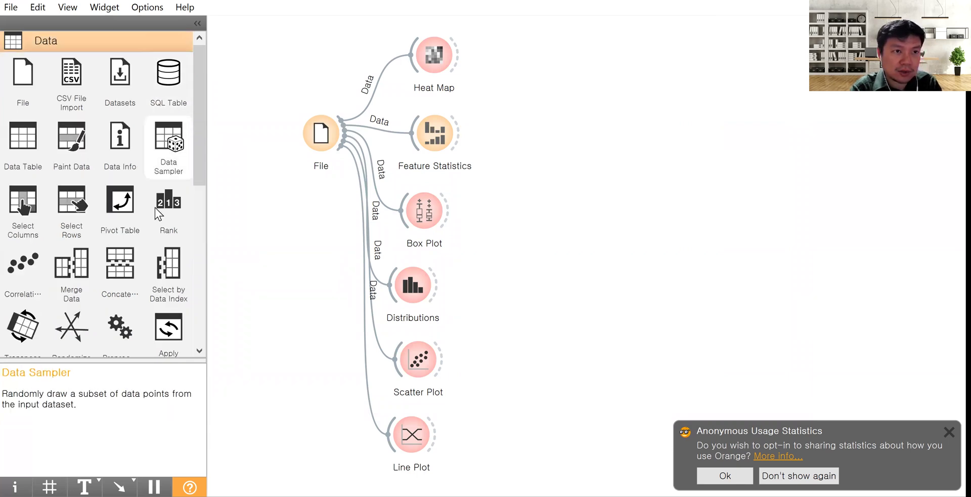
mouse_move(157, 216)
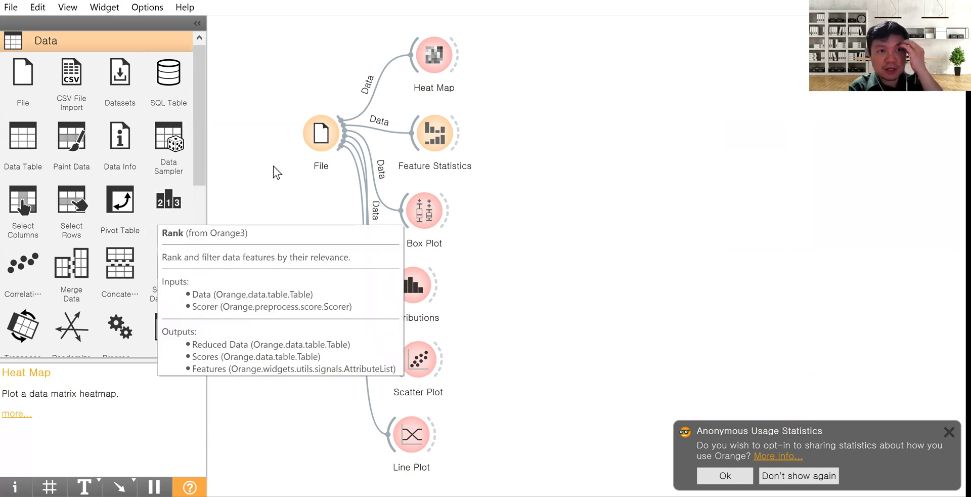